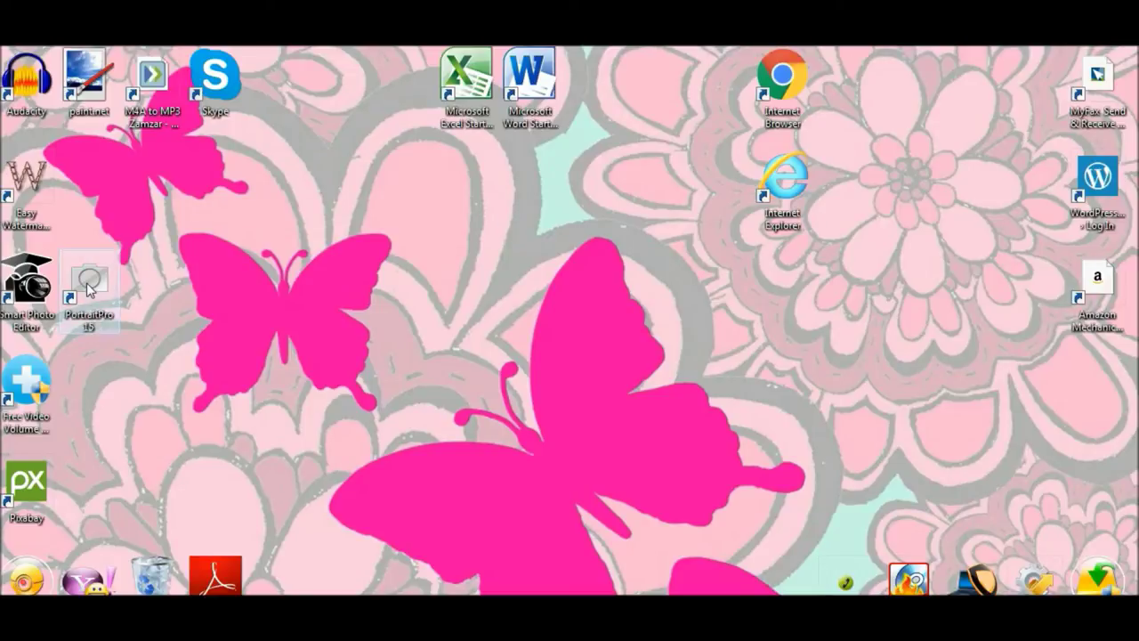
Launch PortraitPro 15 and open Girl Face from the A1 - Photo Enhancment Samples folder
double_click(89, 285)
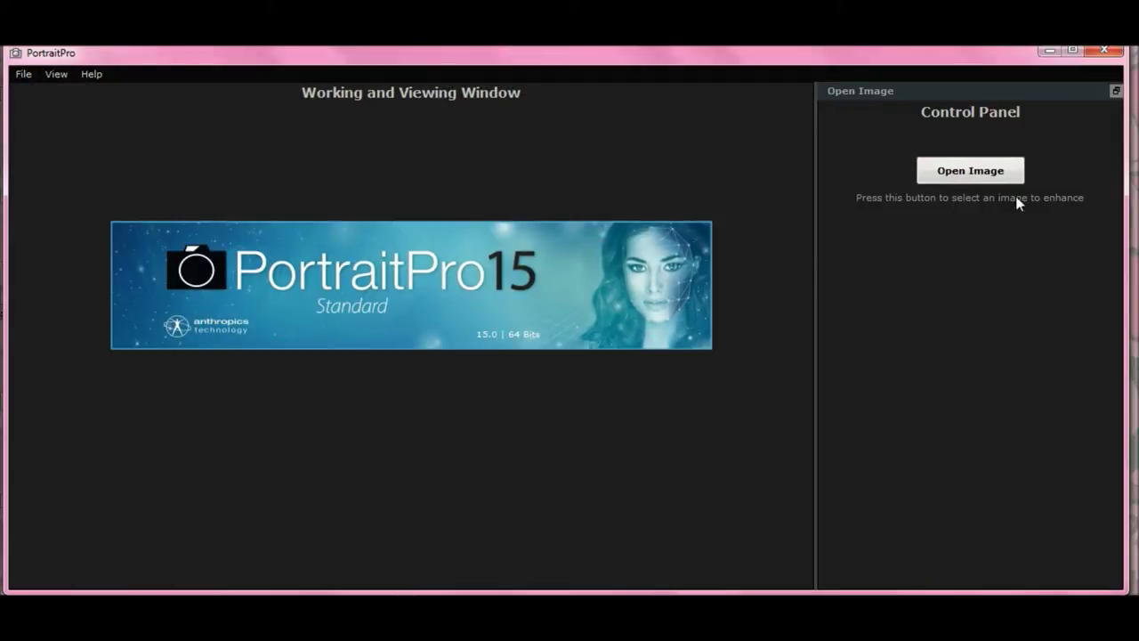
left_click(954, 169)
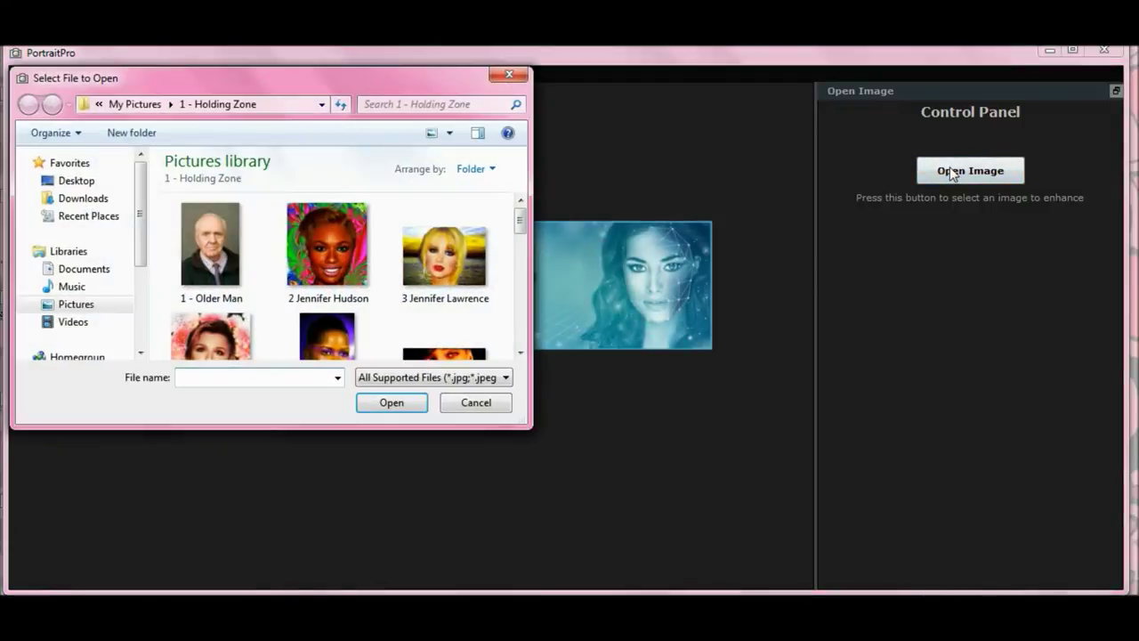
left_click(73, 305)
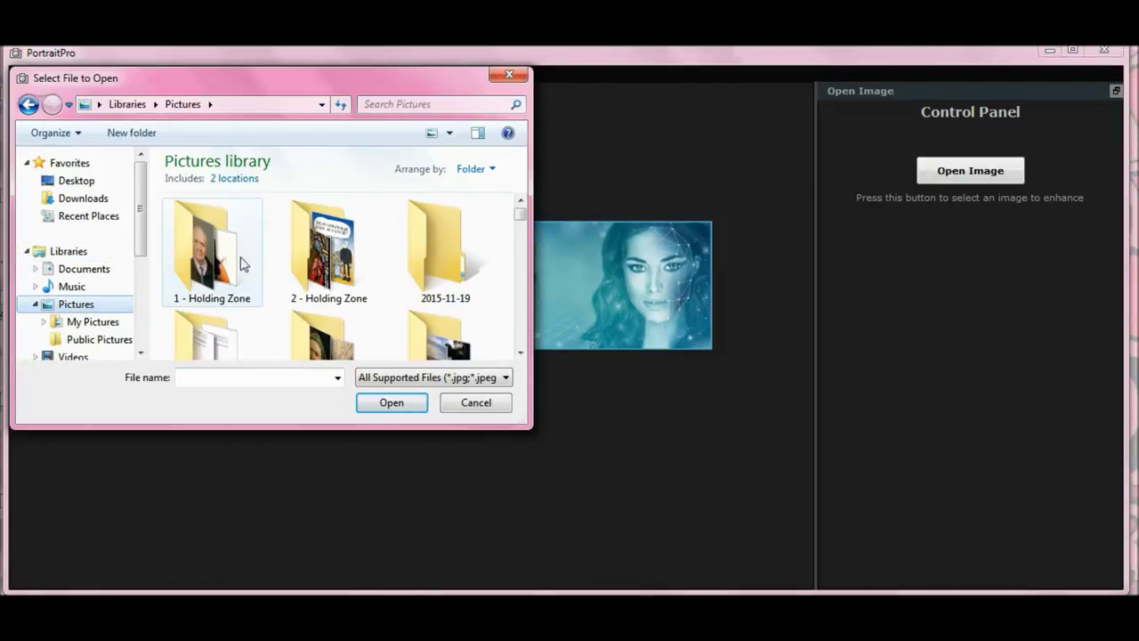
left_click_drag(521, 219, 524, 227)
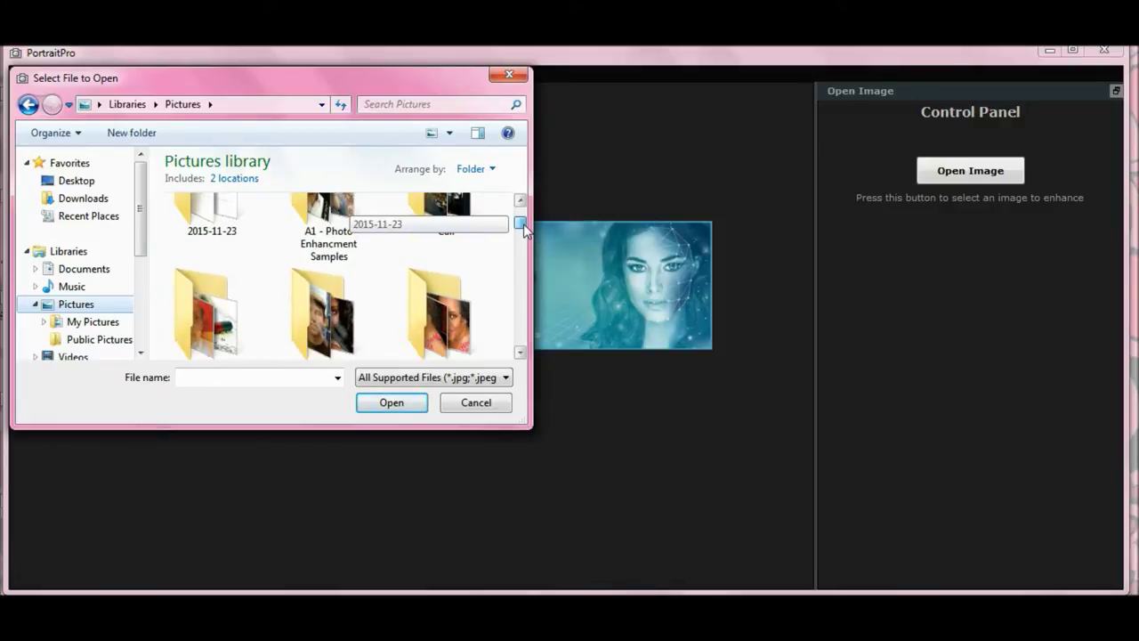
left_click_drag(524, 227, 521, 222)
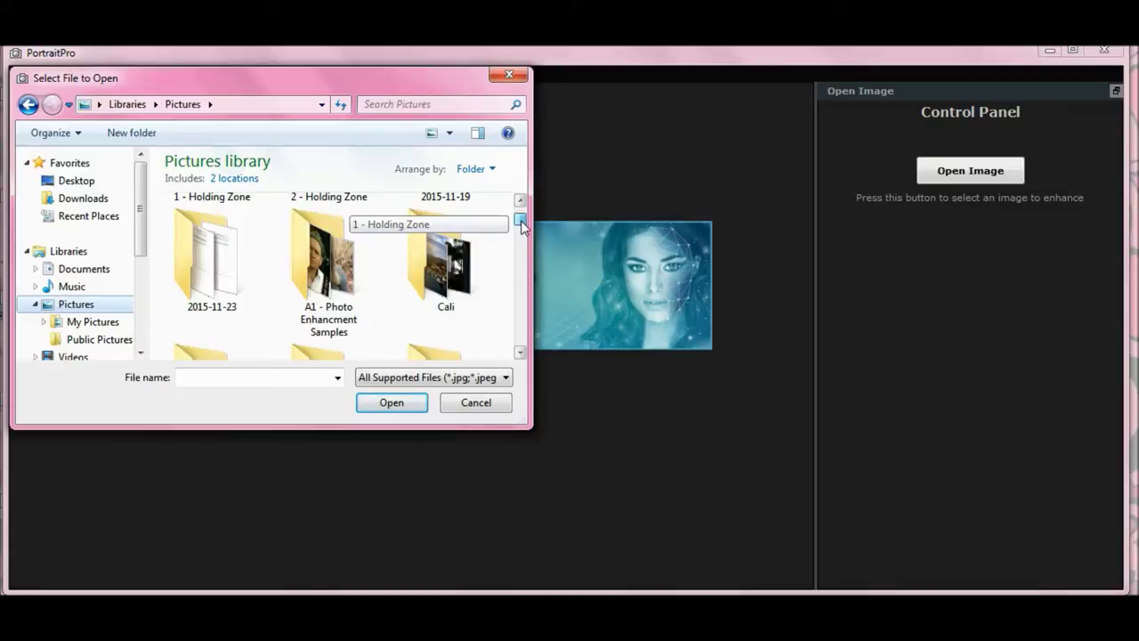
left_click_drag(523, 226, 523, 233)
double_click(325, 236)
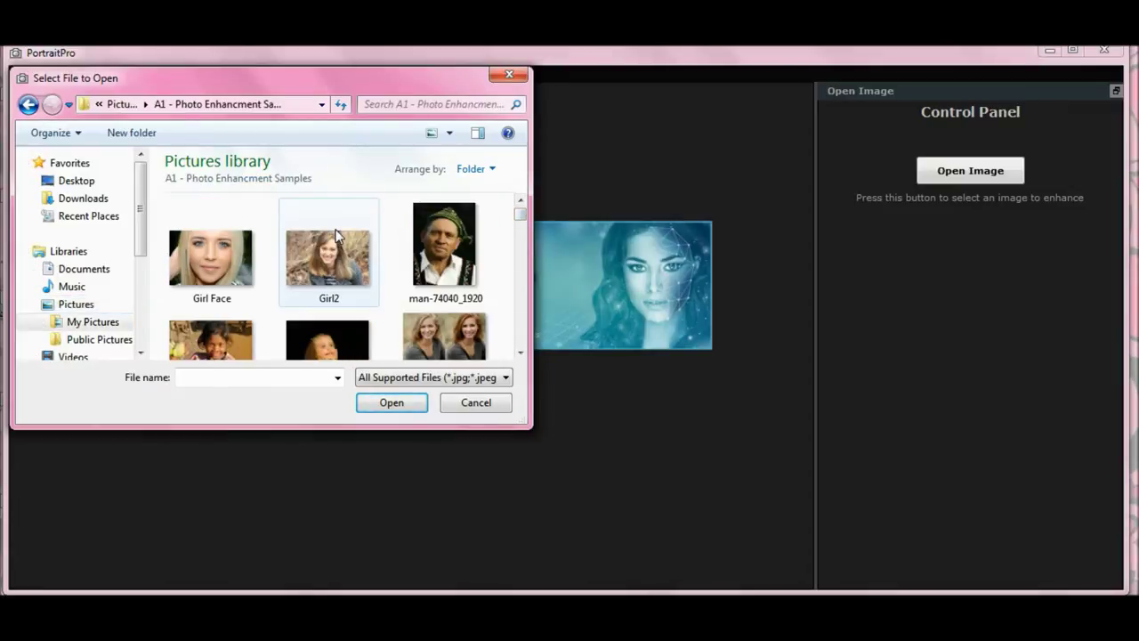
double_click(189, 249)
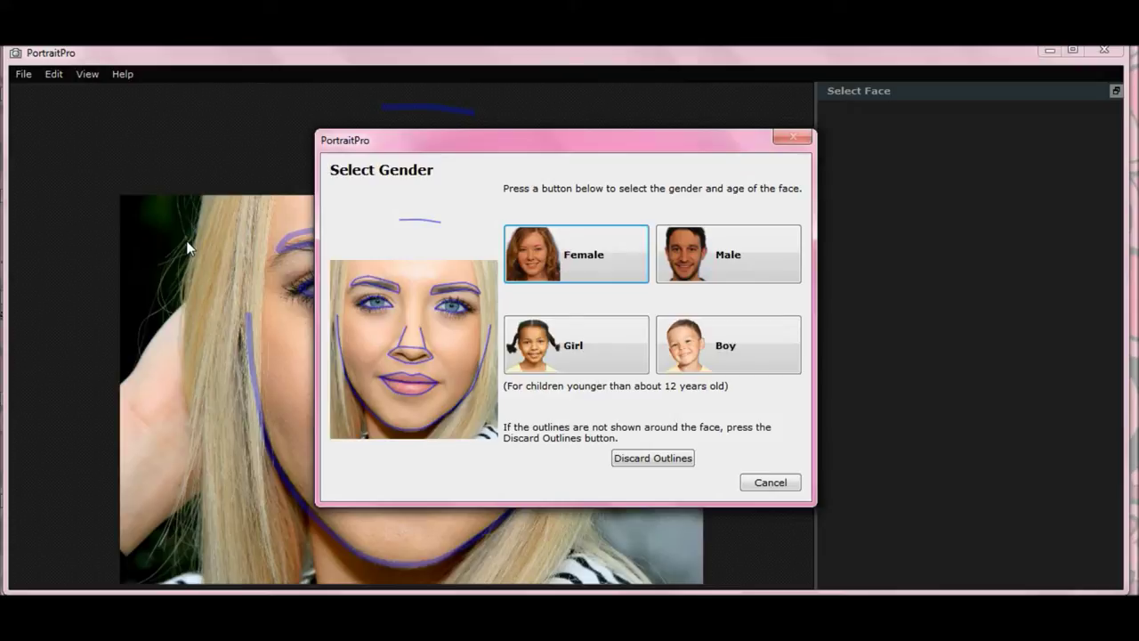
Discard the auto-detected face outlines and choose Female as the subject's gender
left_click(648, 459)
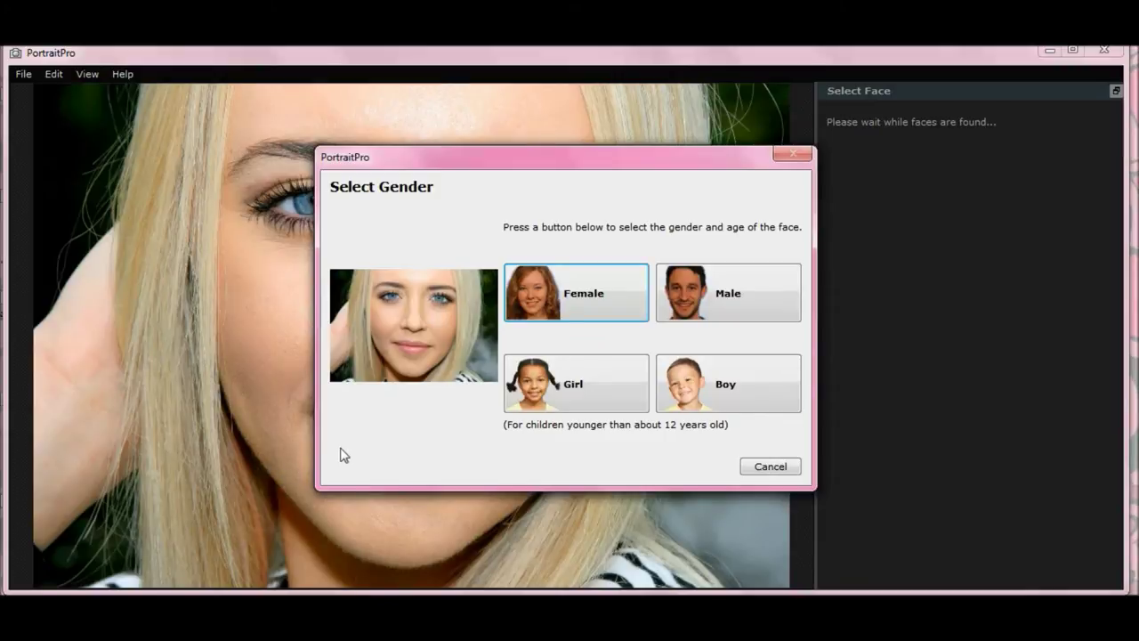
left_click(585, 296)
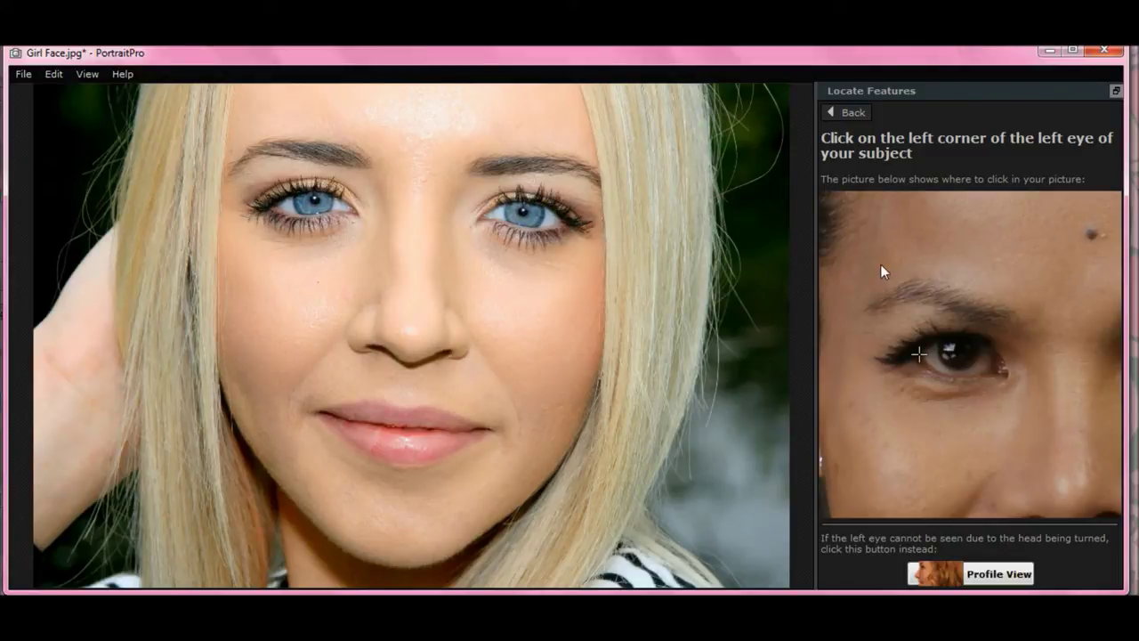
Mark both outer eye corners, the nose tip and both mouth corners on the photo
mouse_move(881, 264)
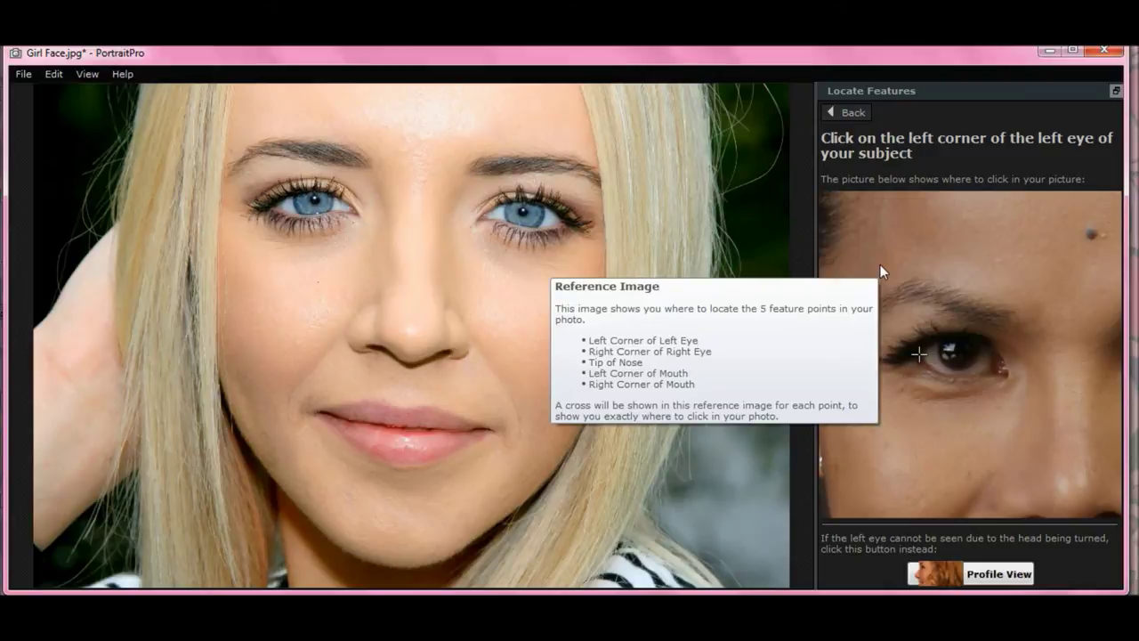
left_click(265, 207)
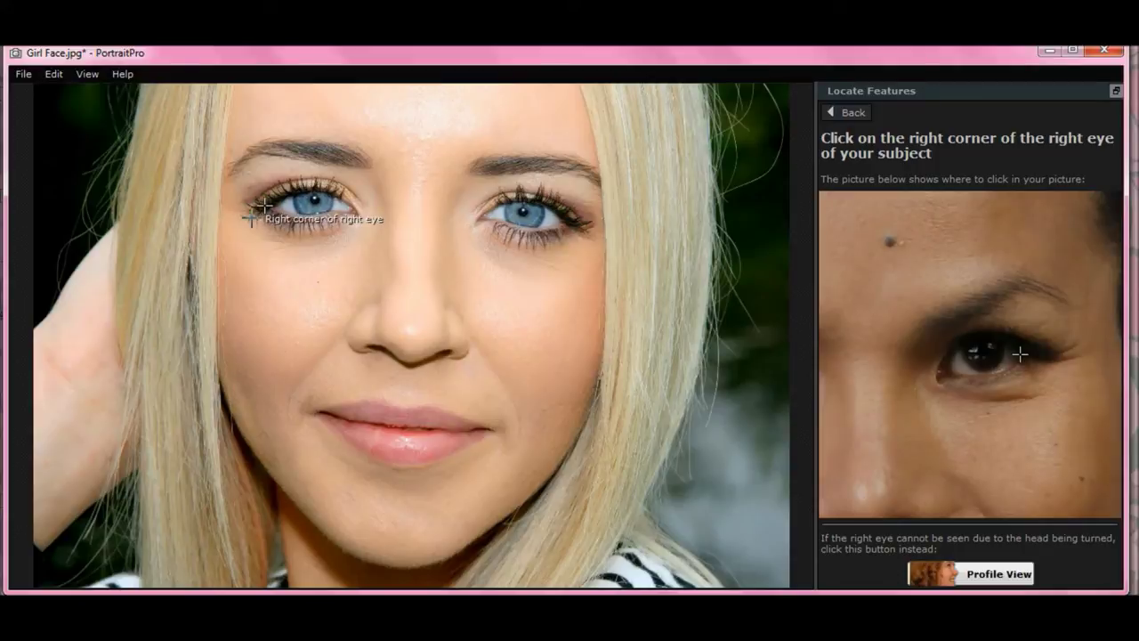
left_click(573, 223)
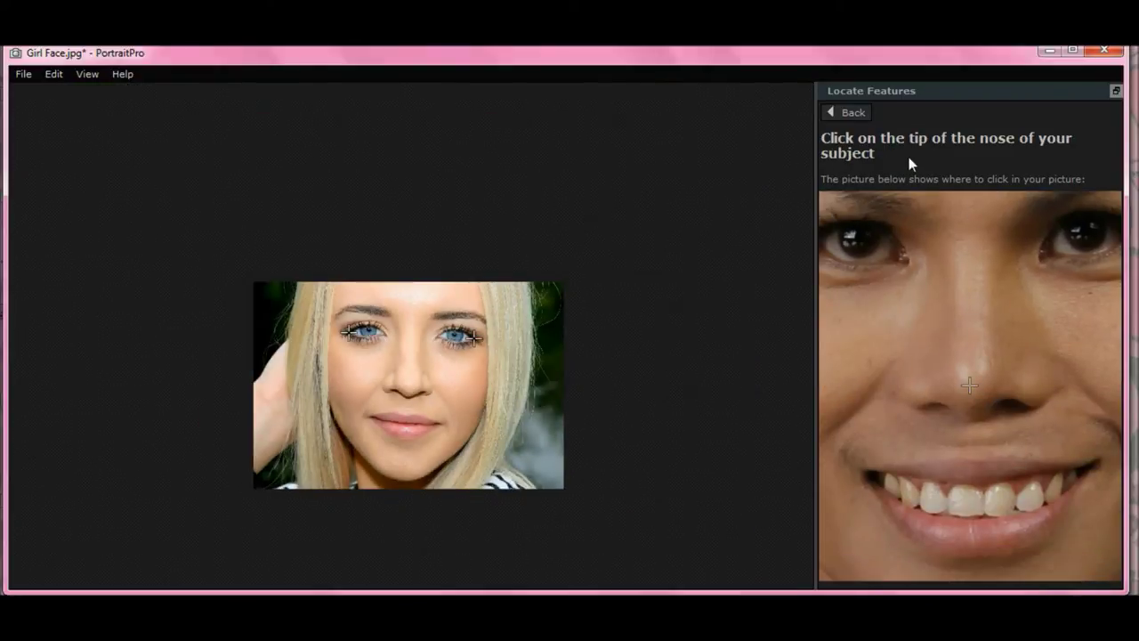
left_click(409, 388)
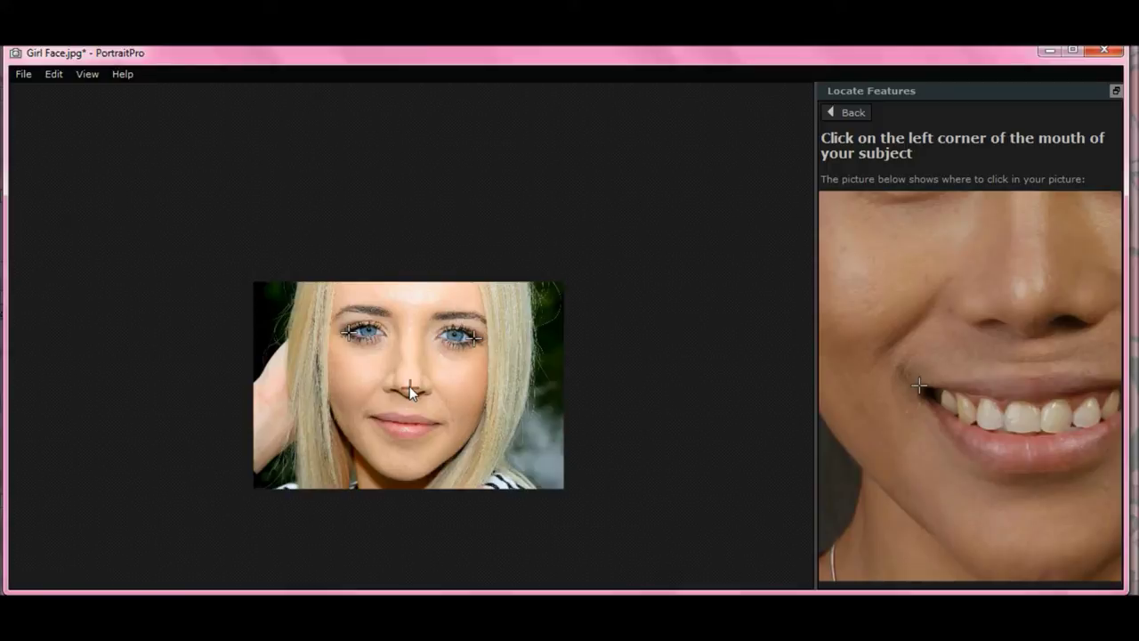
left_click(367, 416)
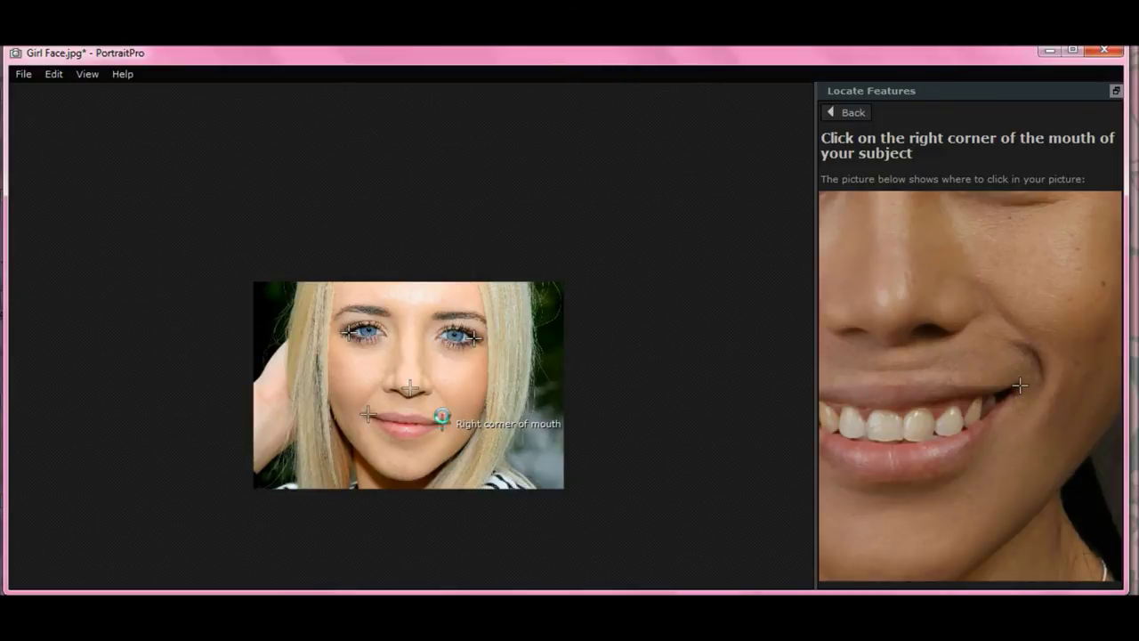
left_click(442, 420)
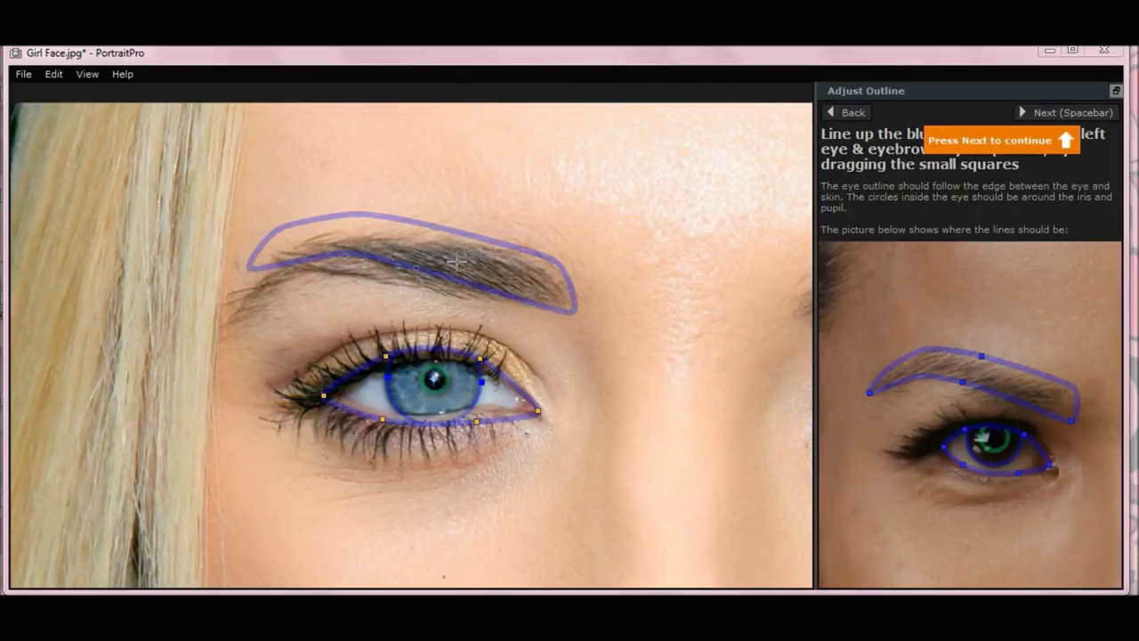
Fit the left eyebrow ends, upper and lower lid lines and eye corners to the photo
left_click_drag(253, 268, 232, 324)
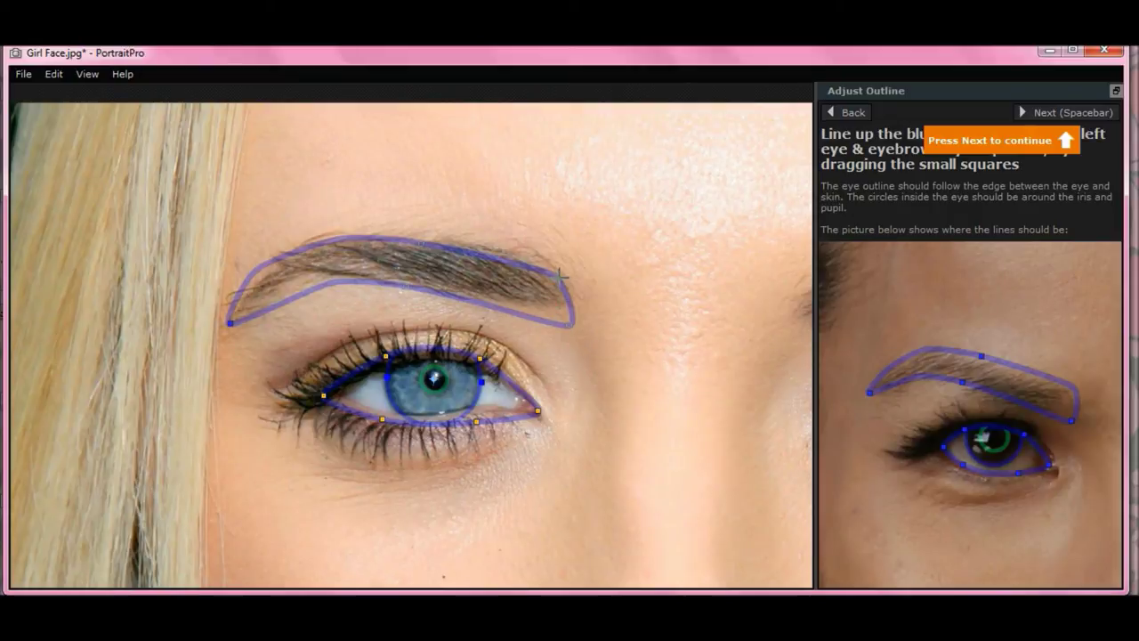
left_click_drag(567, 326, 566, 310)
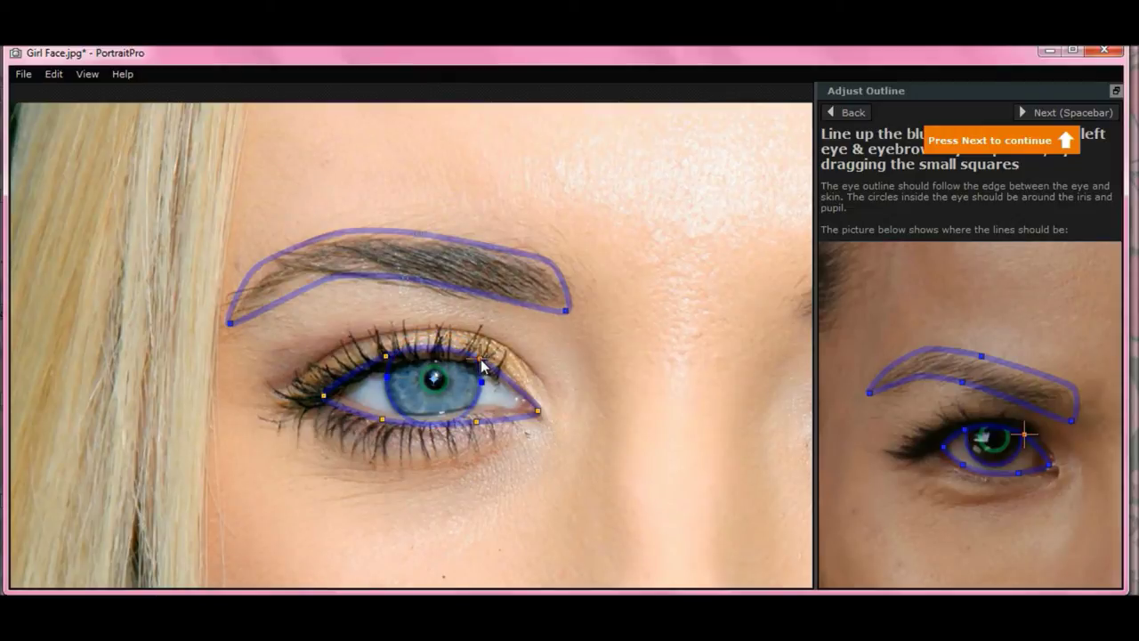
left_click_drag(378, 360, 389, 370)
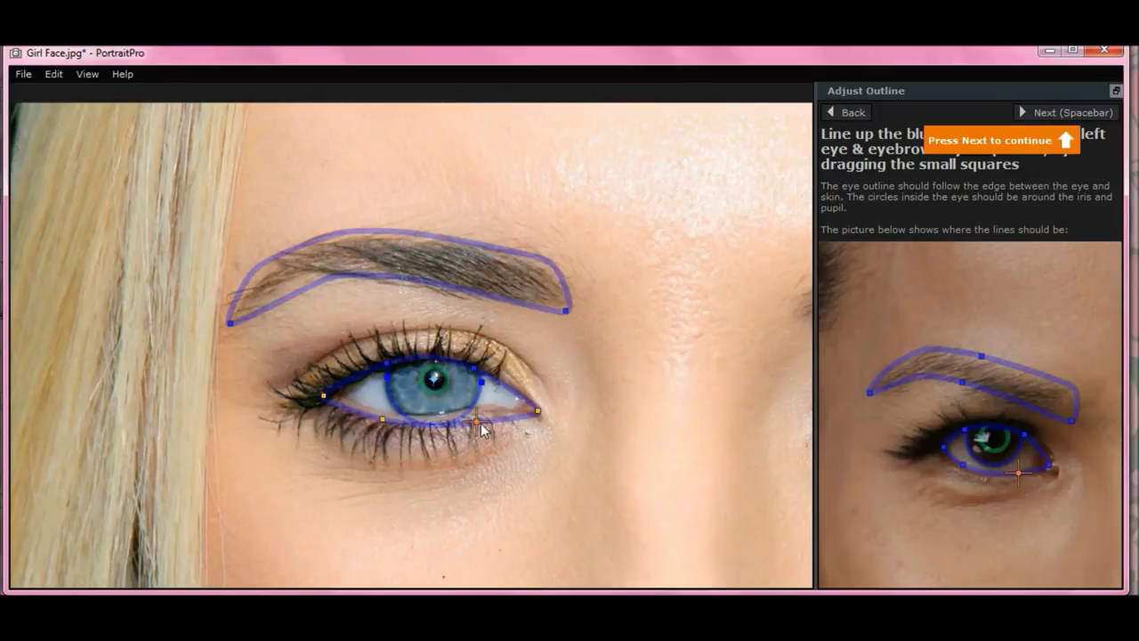
left_click_drag(477, 423, 481, 415)
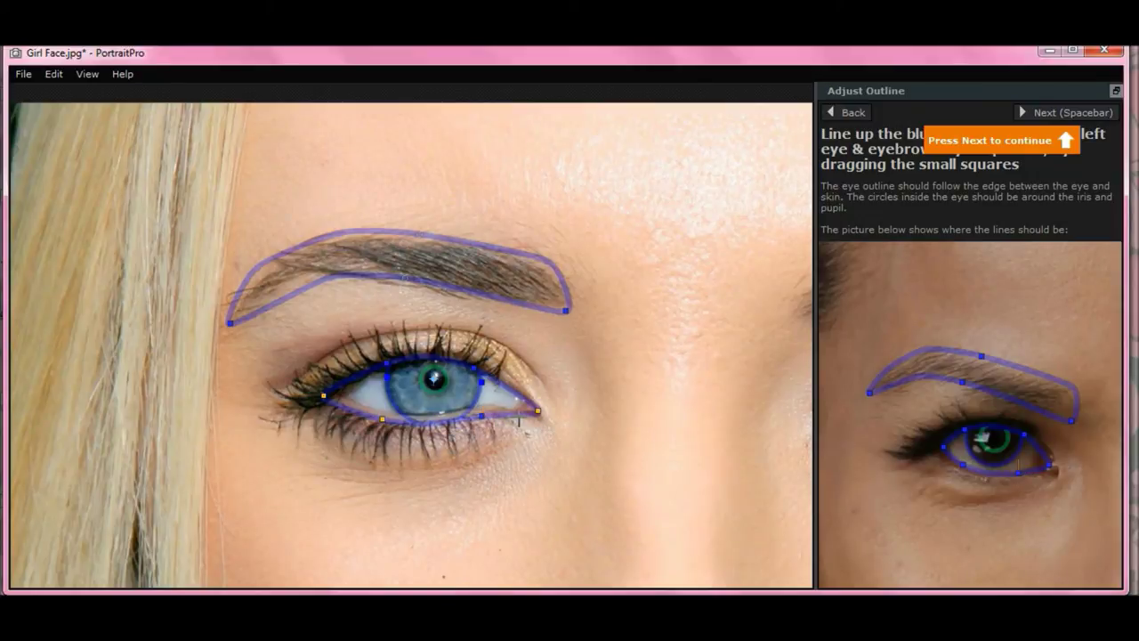
left_click_drag(538, 416, 535, 412)
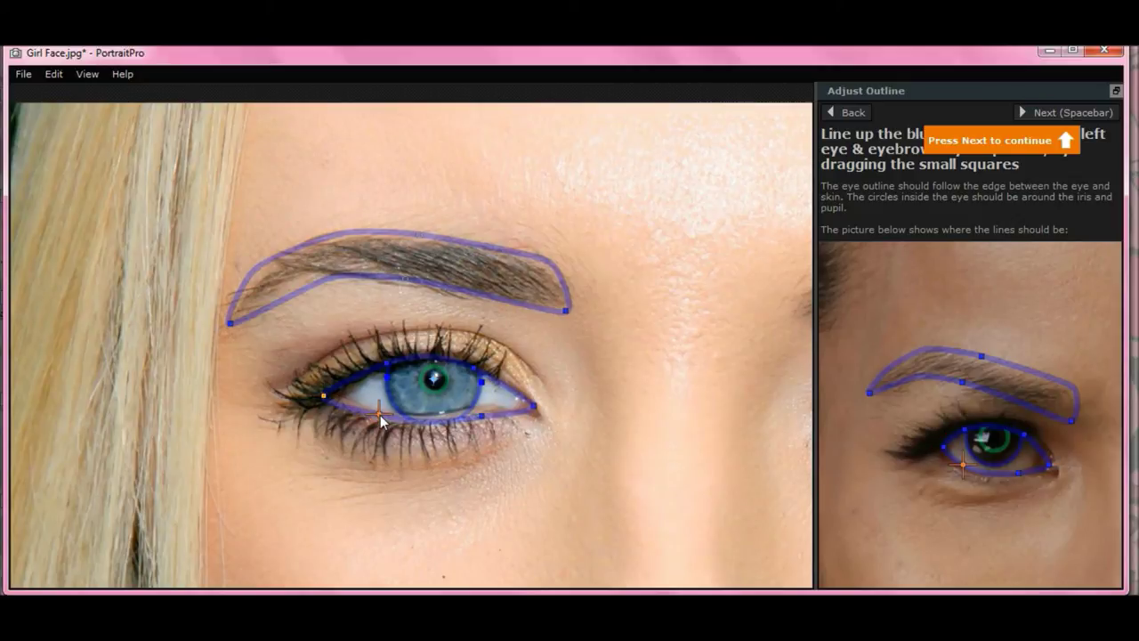
left_click_drag(325, 396, 330, 394)
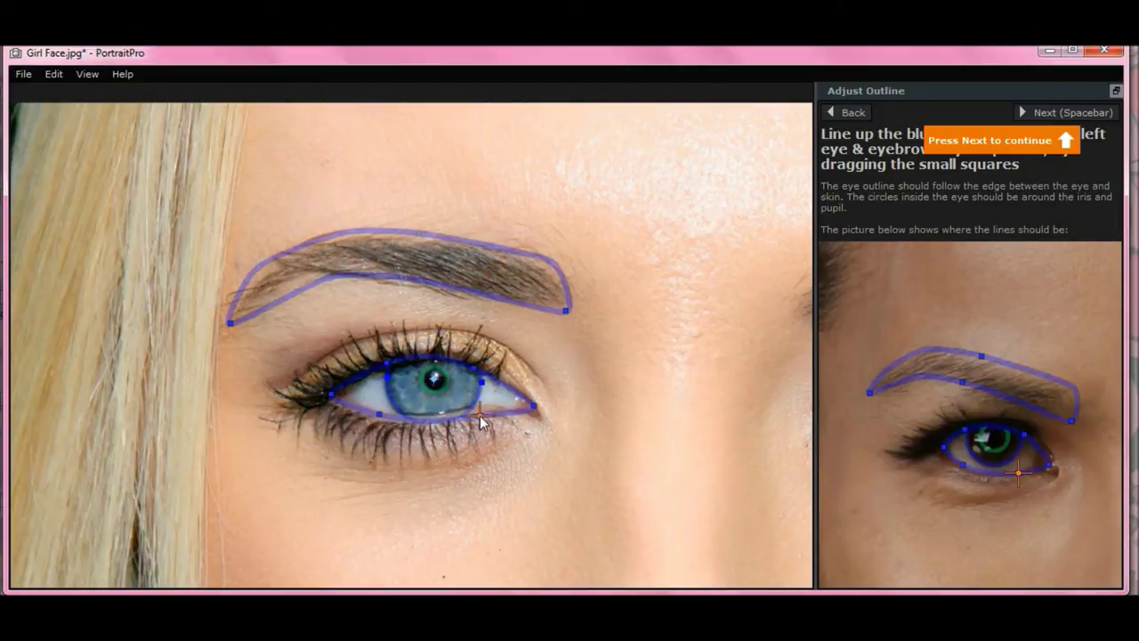
left_click_drag(536, 406, 537, 411)
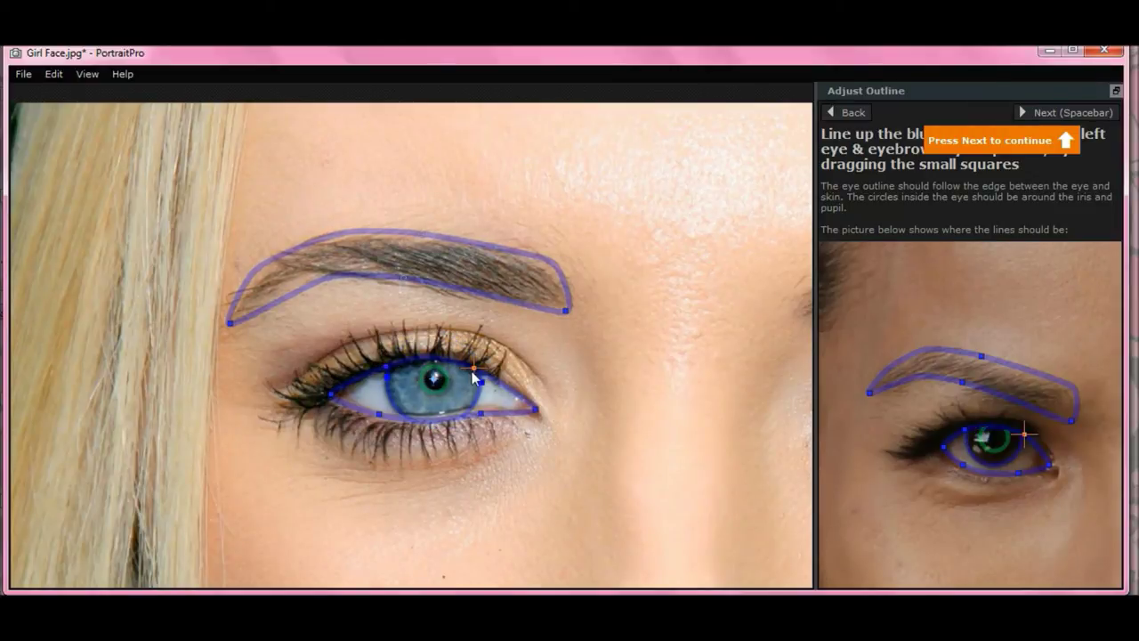
left_click_drag(478, 379, 482, 382)
left_click(1038, 112)
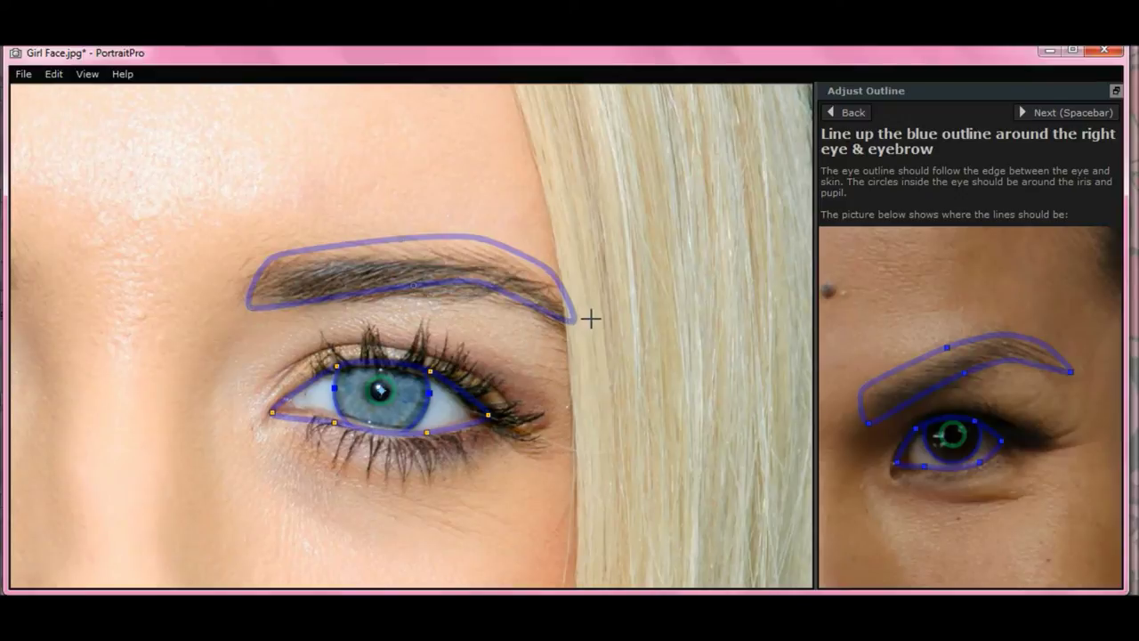
Fit the right eyebrow outline to the brow and the eye outline to its inner corner and lower lid
left_click_drag(571, 321, 556, 329)
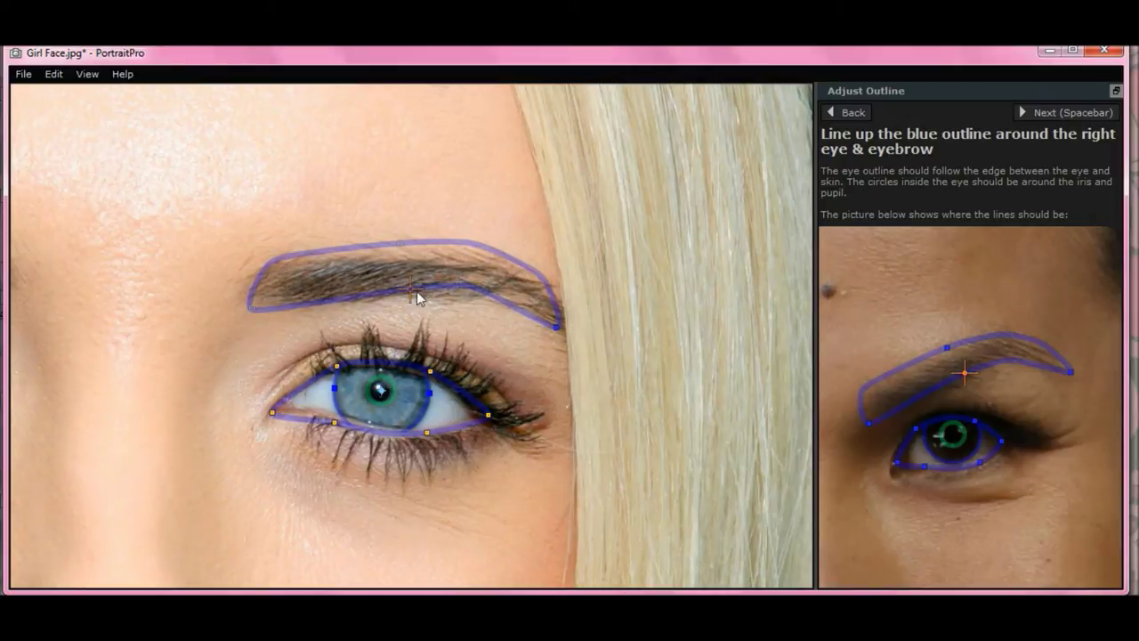
left_click_drag(414, 296, 414, 305)
left_click_drag(405, 254, 397, 257)
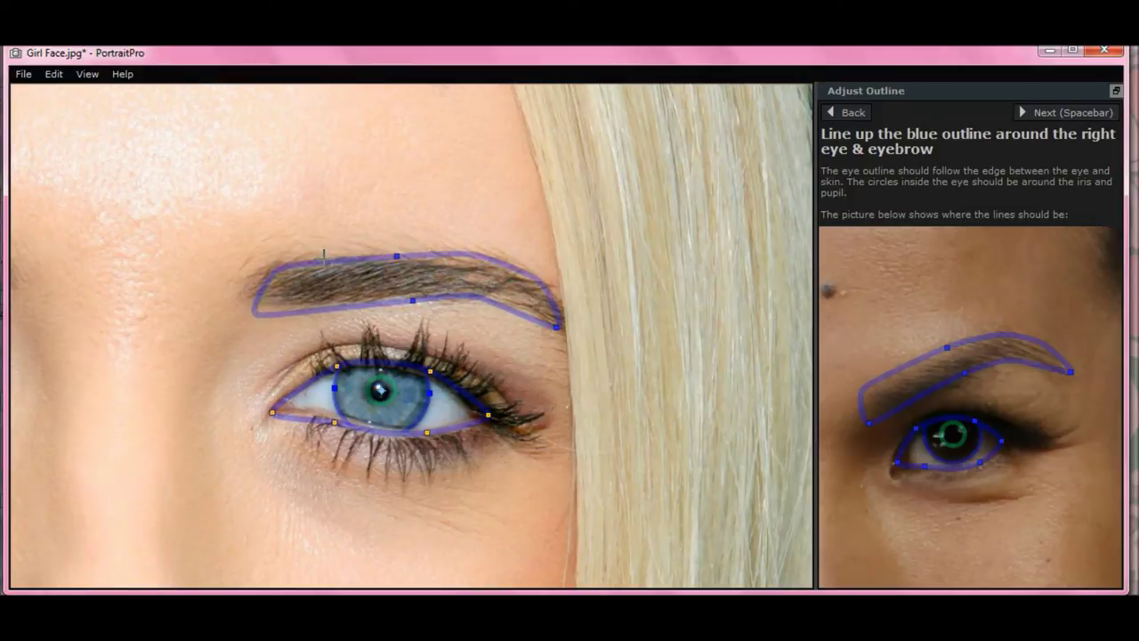
left_click_drag(254, 316, 242, 310)
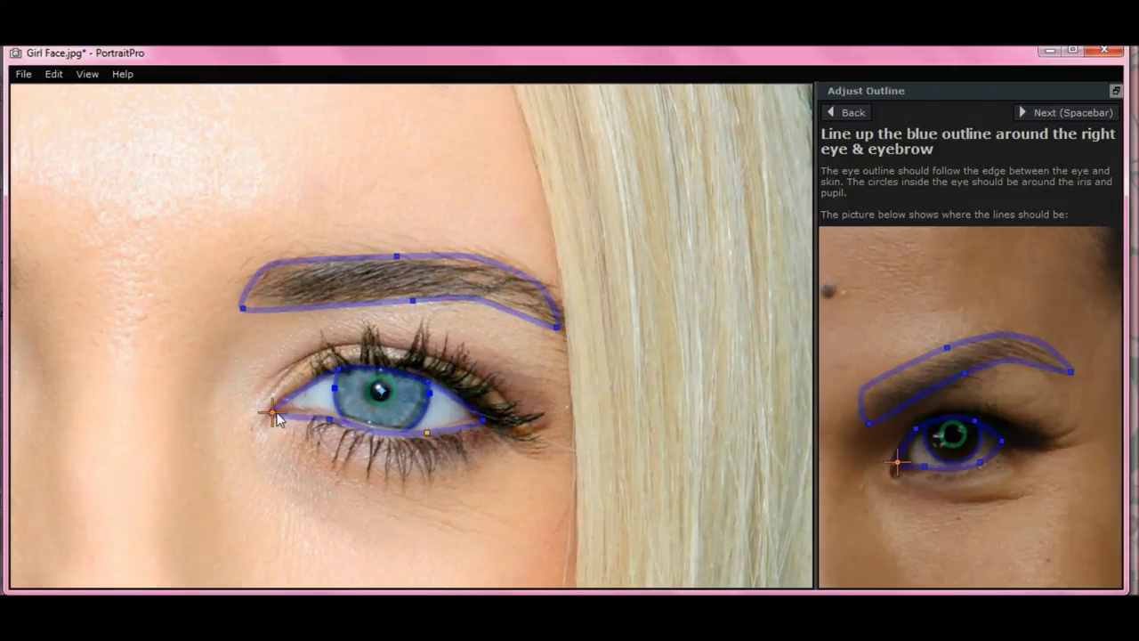
left_click_drag(278, 414, 276, 411)
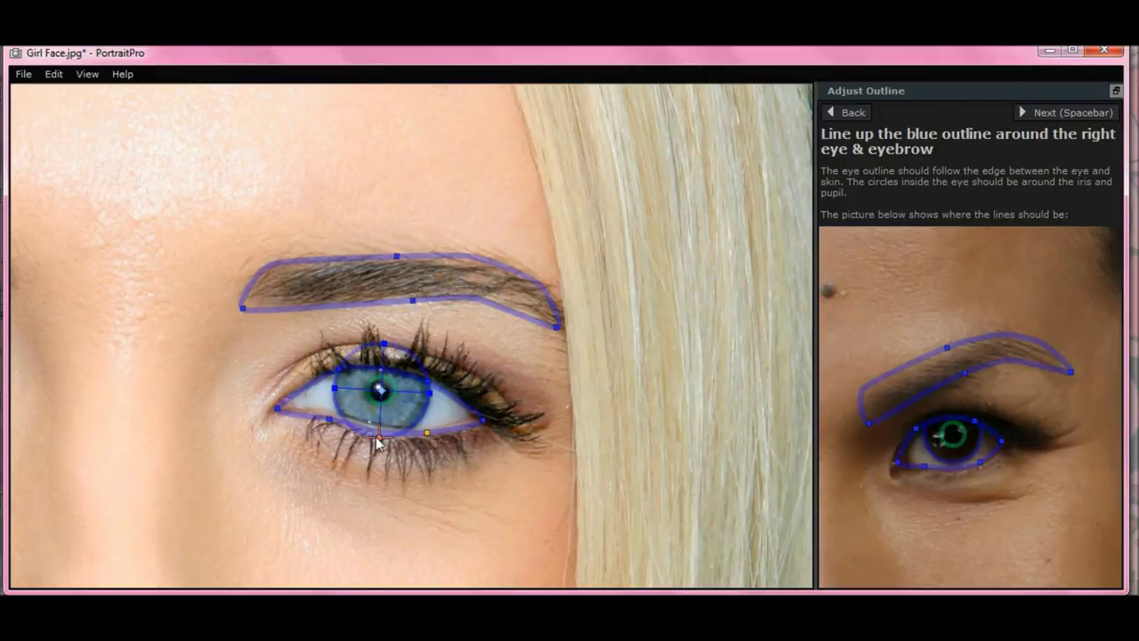
left_click_drag(376, 440, 377, 437)
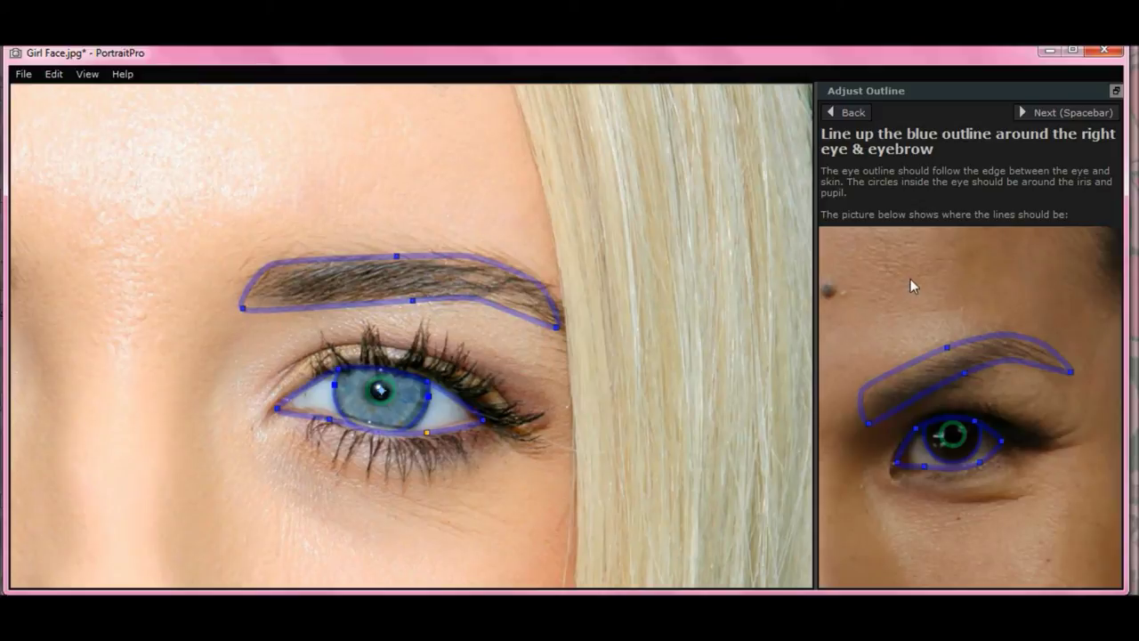
Mark the mouth as closed and fit the upper lip, lower lip and lip-line outlines
left_click(1071, 111)
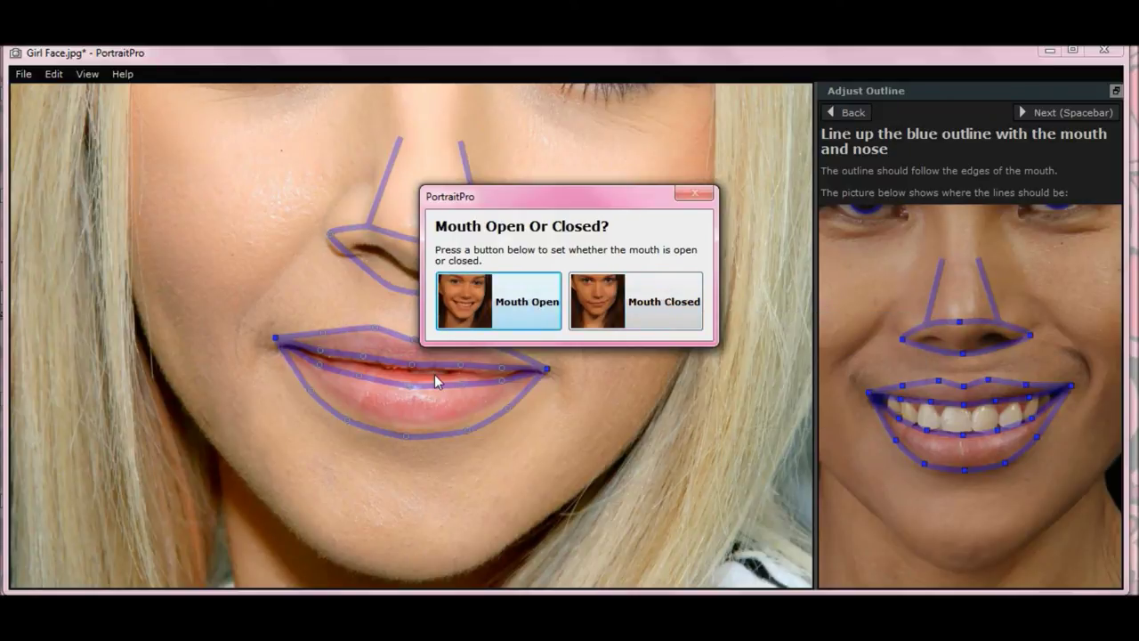
left_click(651, 303)
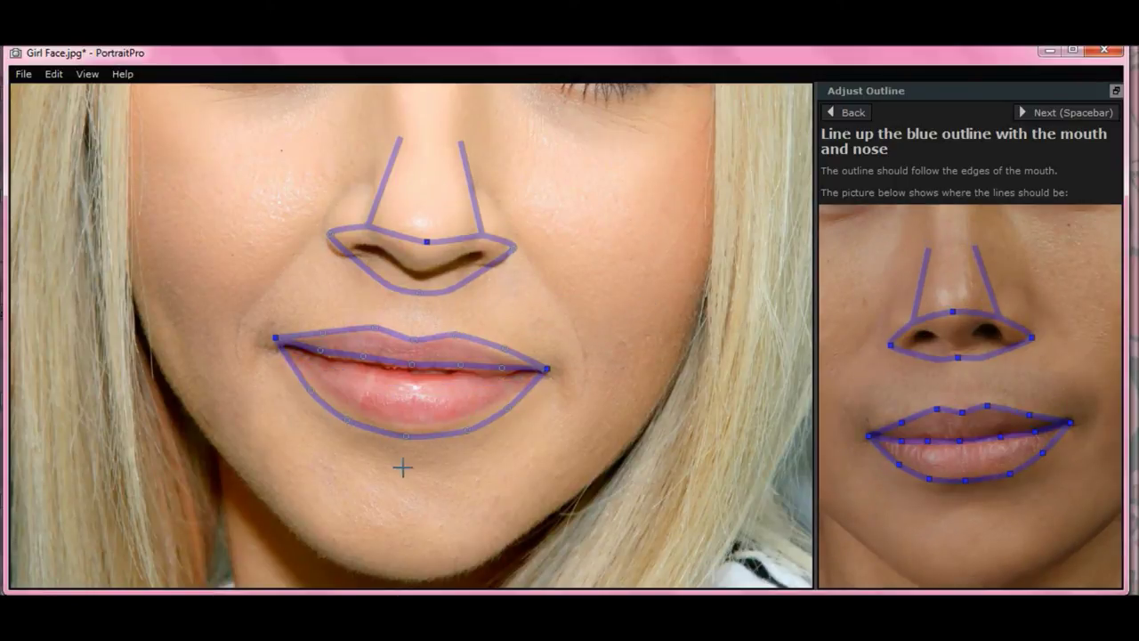
left_click_drag(404, 436, 408, 426)
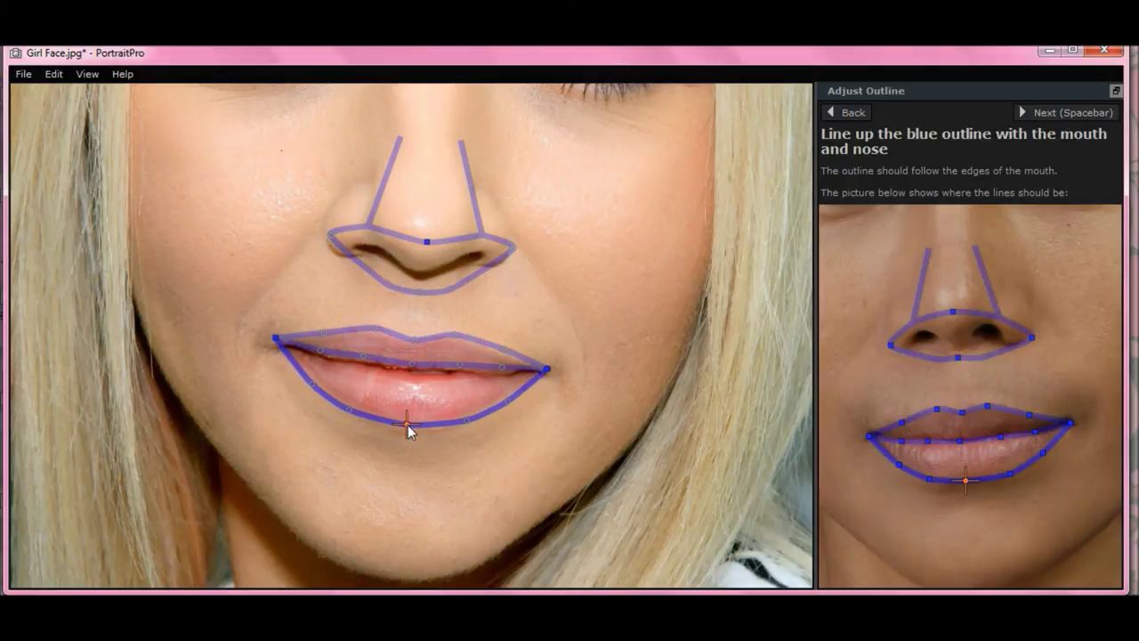
left_click_drag(508, 403, 508, 394)
left_click_drag(312, 386, 312, 376)
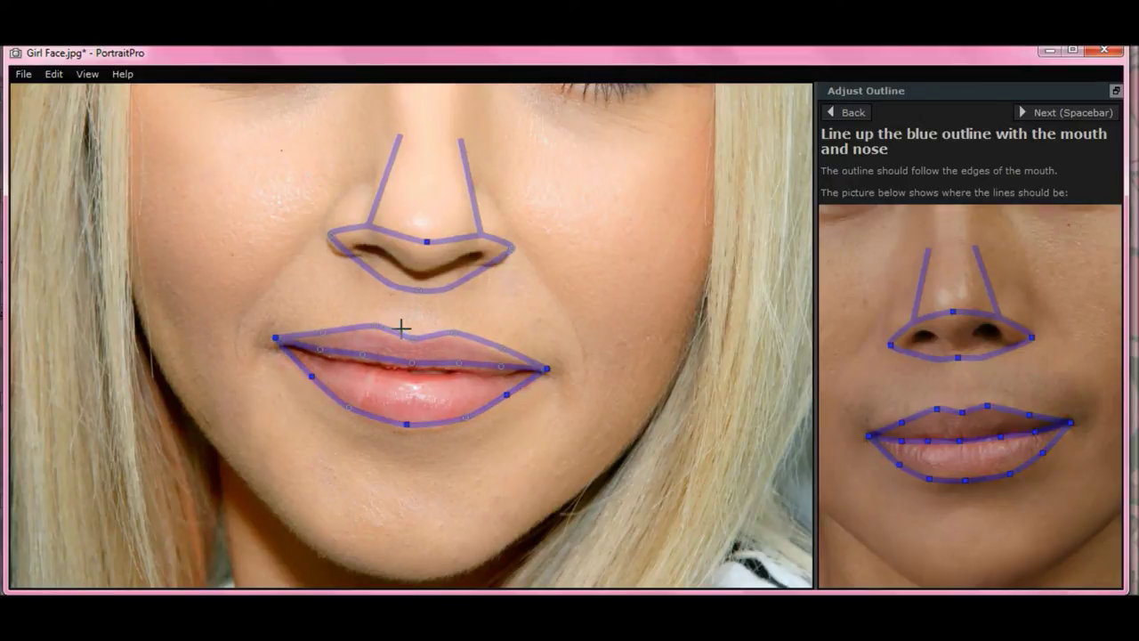
left_click_drag(414, 331, 412, 345)
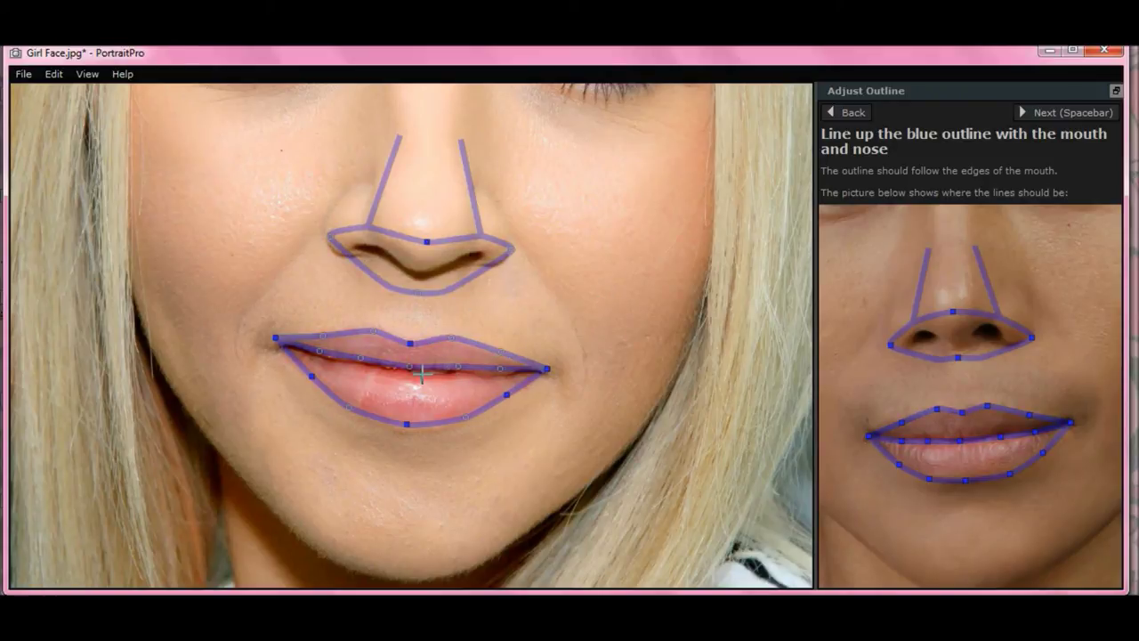
mouse_move(415, 374)
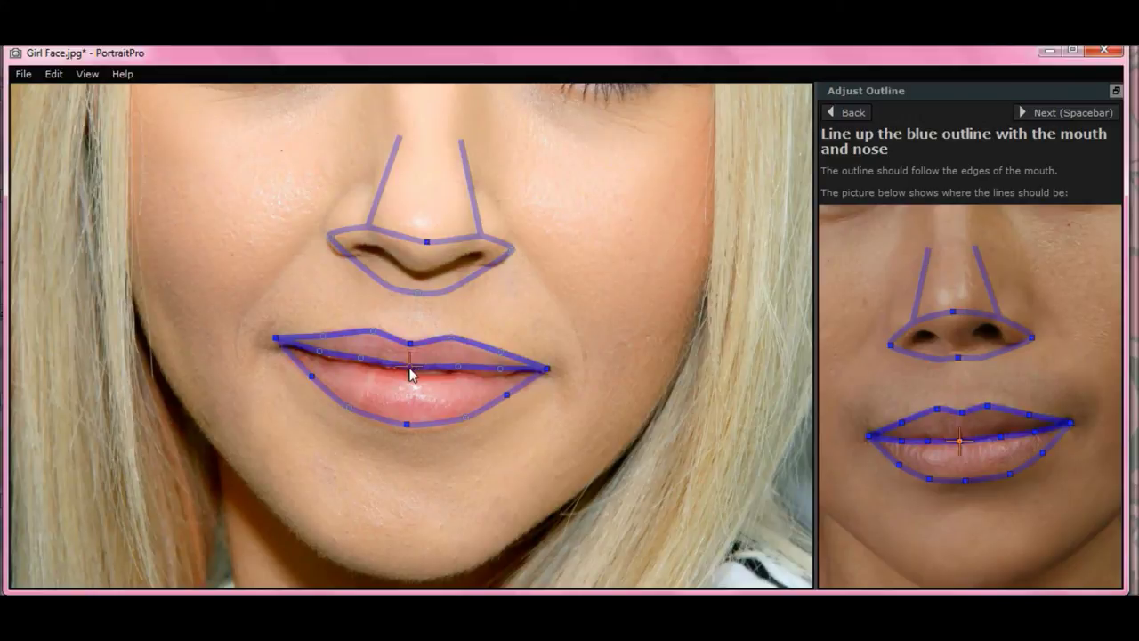
left_click_drag(412, 379, 413, 382)
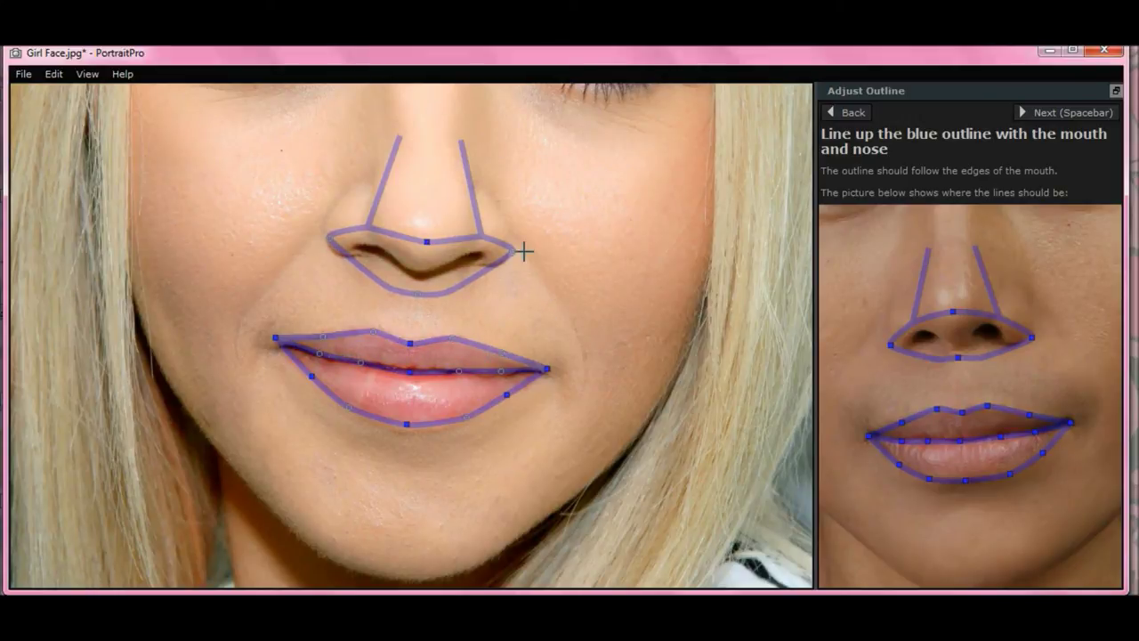
Fit the nose outline's bottom and wing points to the nostrils and refine the lower lip curve
mouse_move(417, 294)
left_click_drag(418, 293, 417, 282)
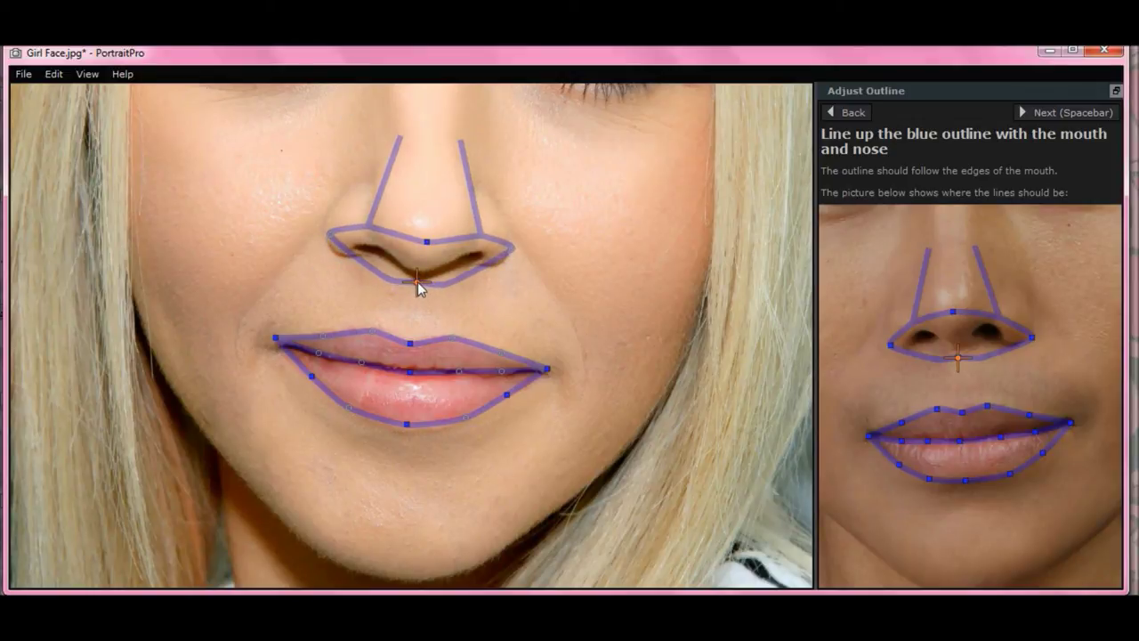
mouse_move(509, 248)
left_click_drag(511, 248, 507, 257)
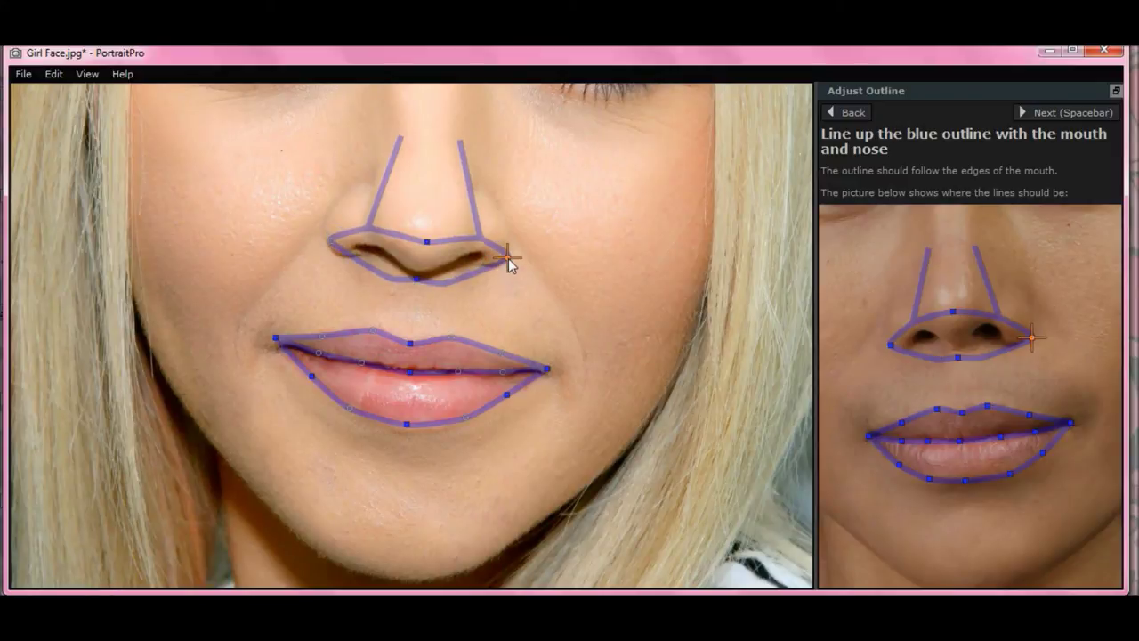
left_click_drag(330, 241, 331, 250)
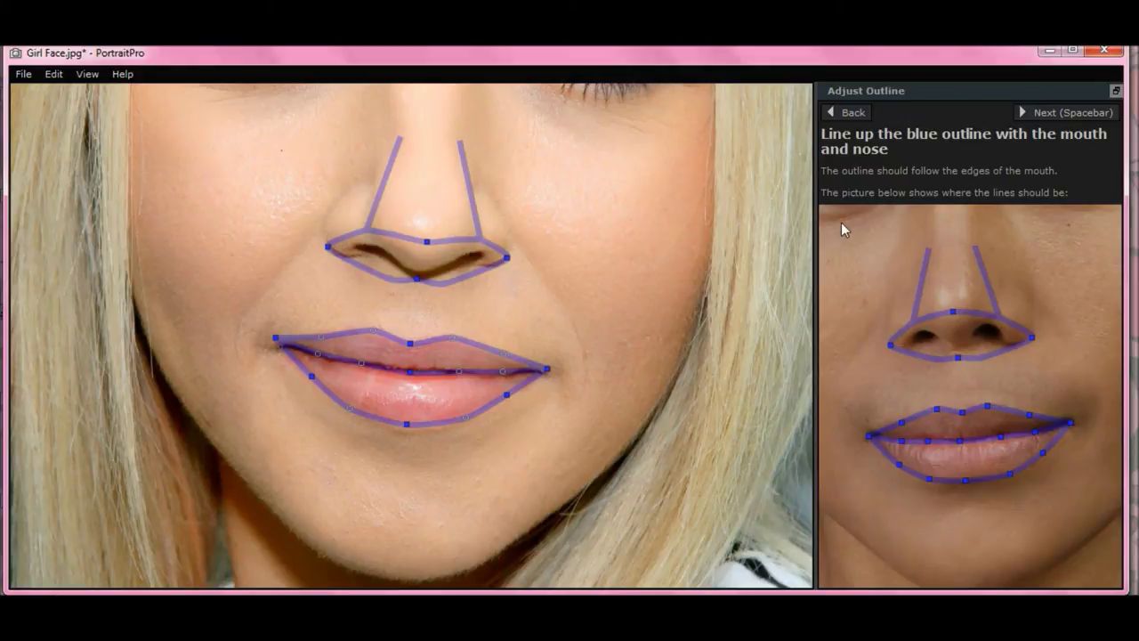
mouse_move(841, 221)
left_click_drag(405, 424, 409, 425)
left_click(1070, 117)
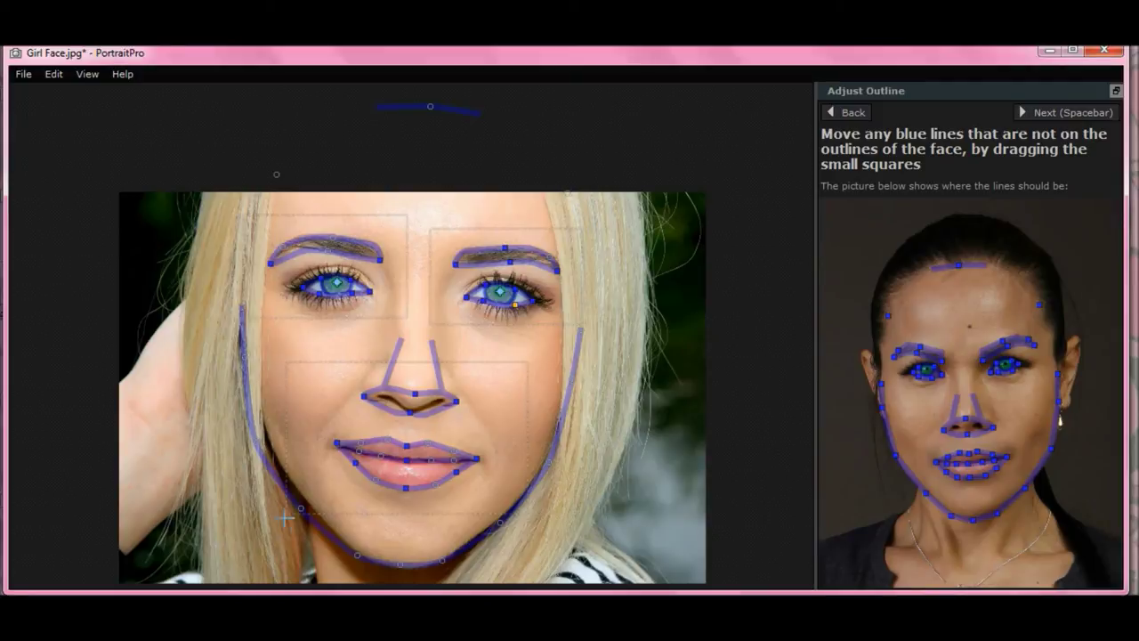
Fit the jaw and chin outline points to the face edge and finish outlining to enhance the portrait
left_click_drag(299, 512, 305, 505)
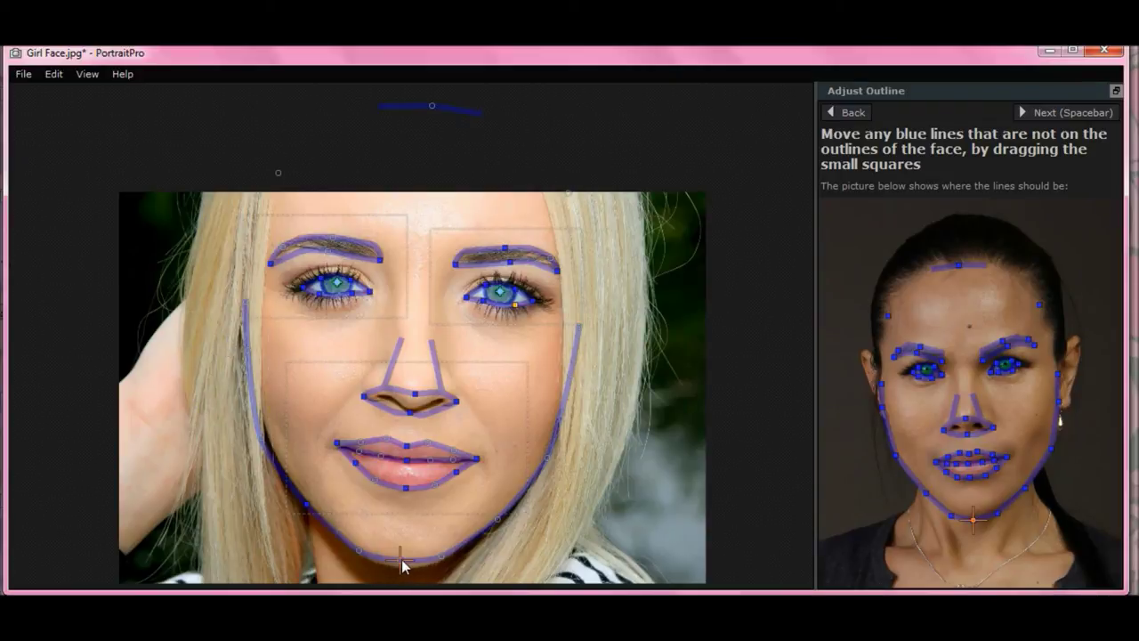
left_click_drag(401, 559, 401, 565)
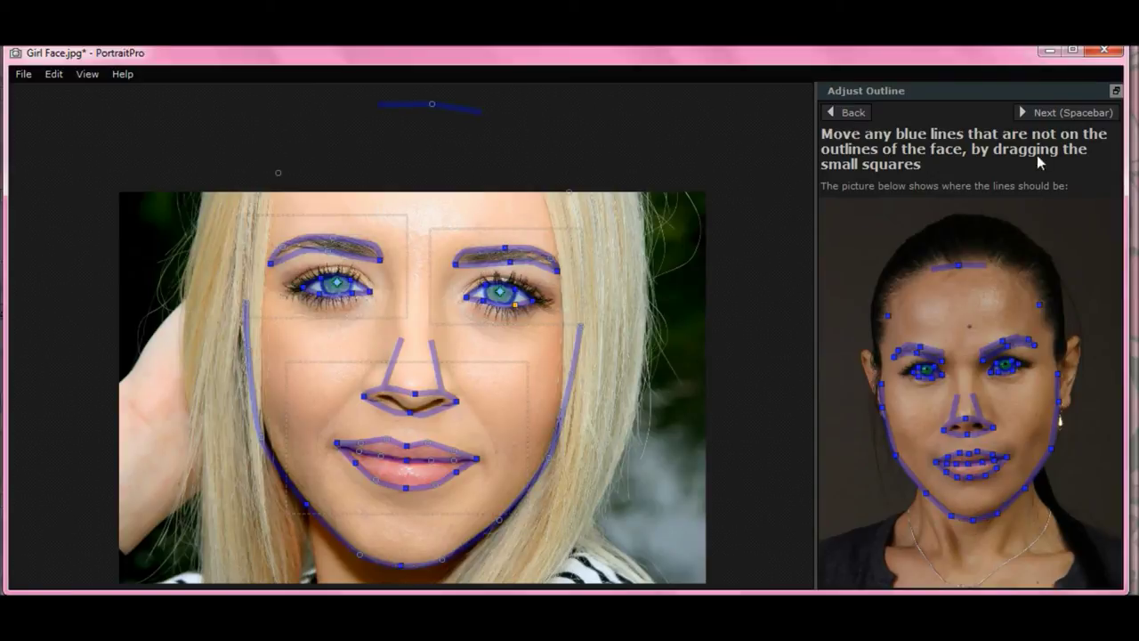
left_click(1080, 113)
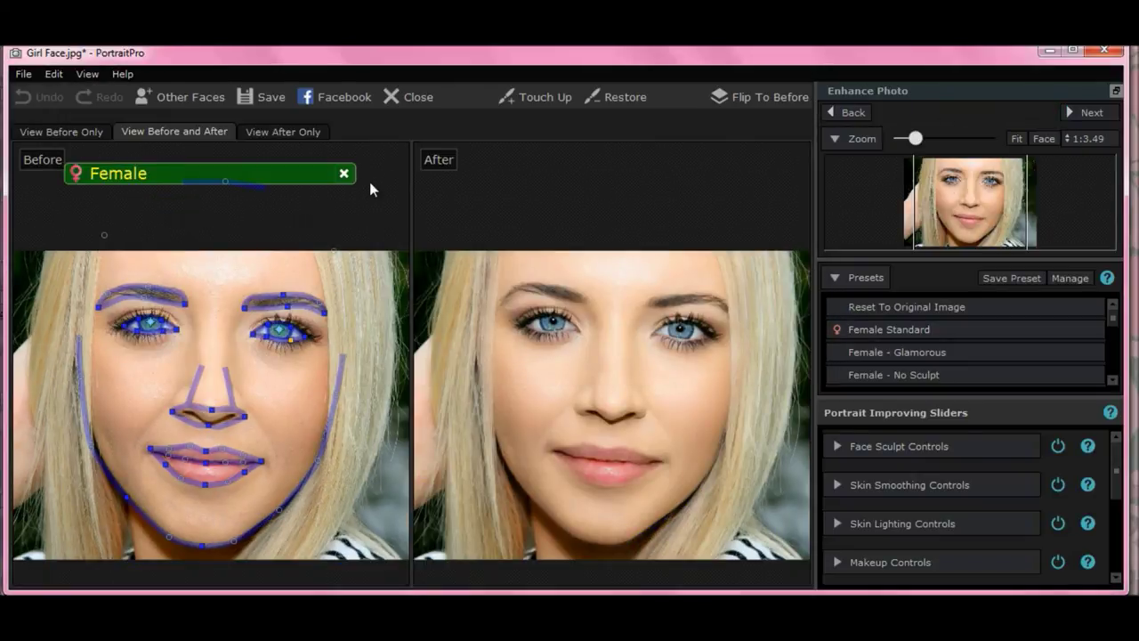
Show only the enhanced result and zoom in with the view centred on both eyes
left_click(257, 133)
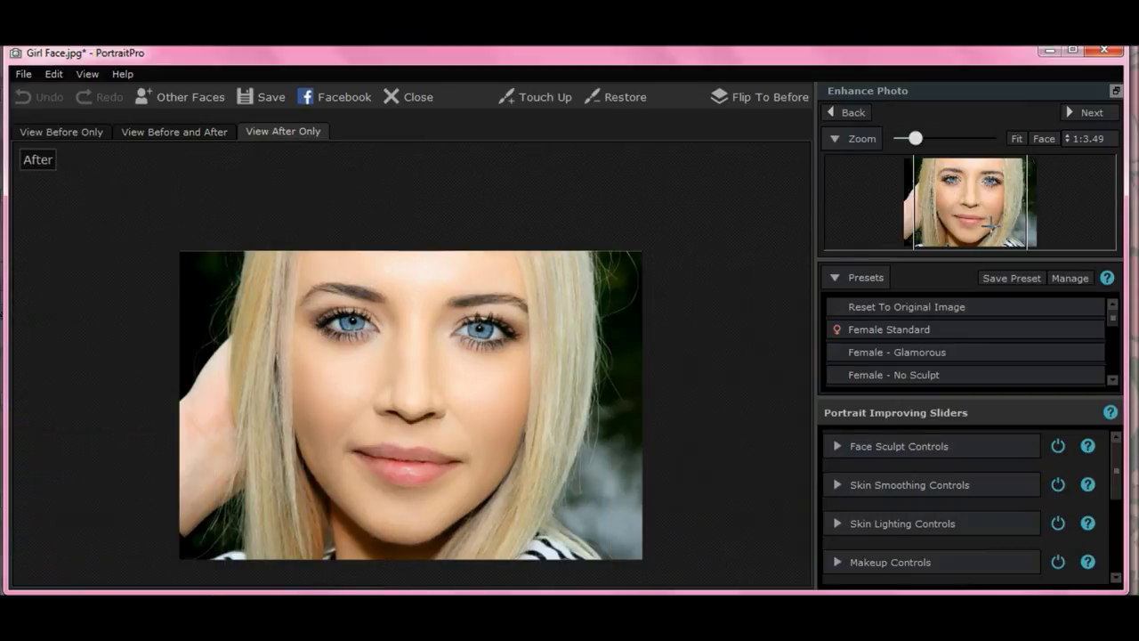
left_click_drag(916, 138, 944, 143)
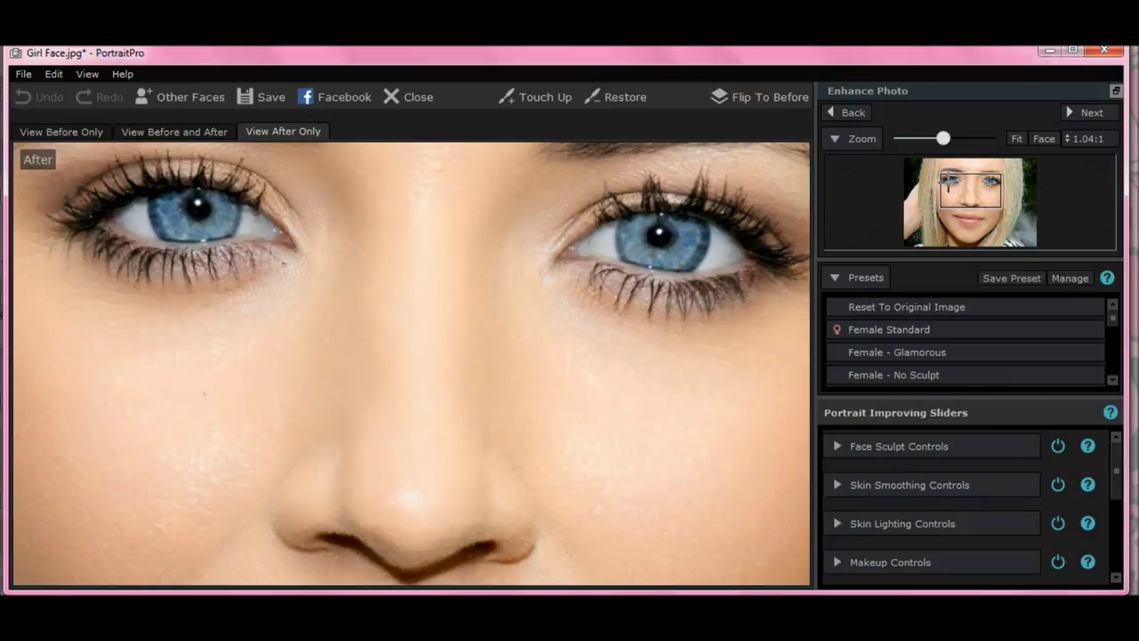
mouse_move(971, 188)
left_mouse_down()
mouse_move(959, 192)
mouse_move(974, 172)
left_mouse_up()
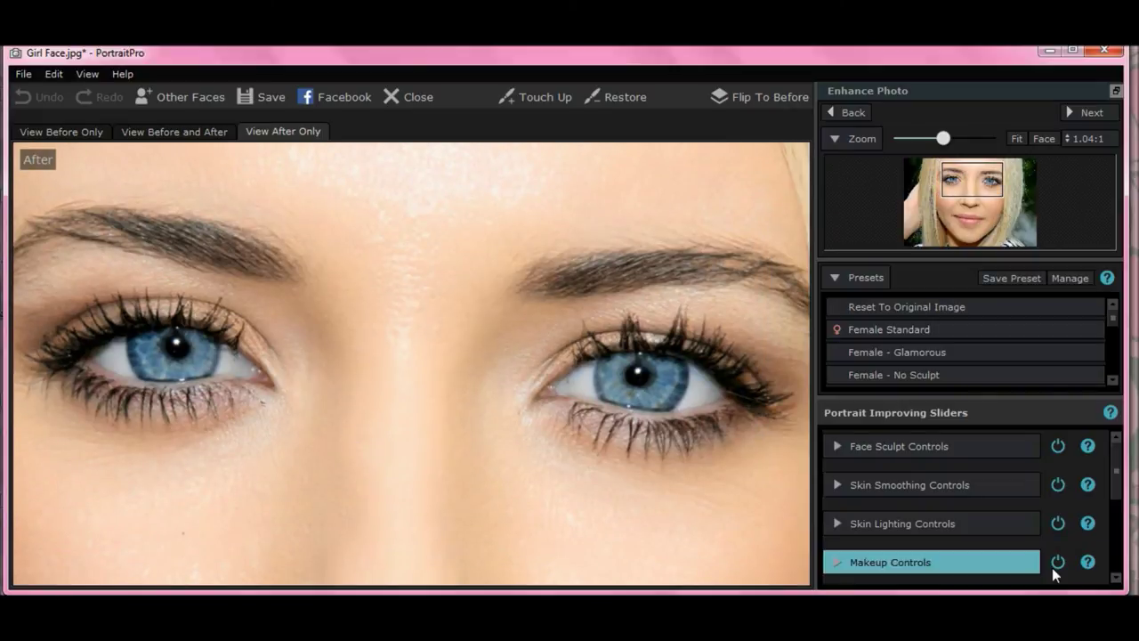
scroll(1116, 499, "down", 3)
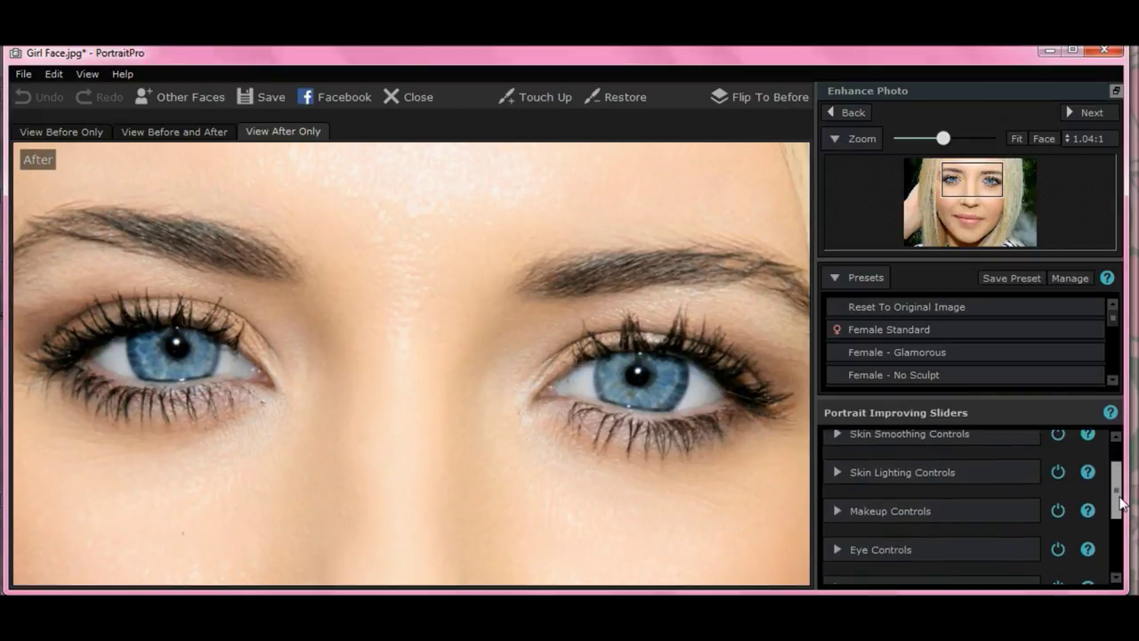
In Eye Controls, add Brown contact lenses at opacity 100, leaving lens scale at 0
left_click(897, 489)
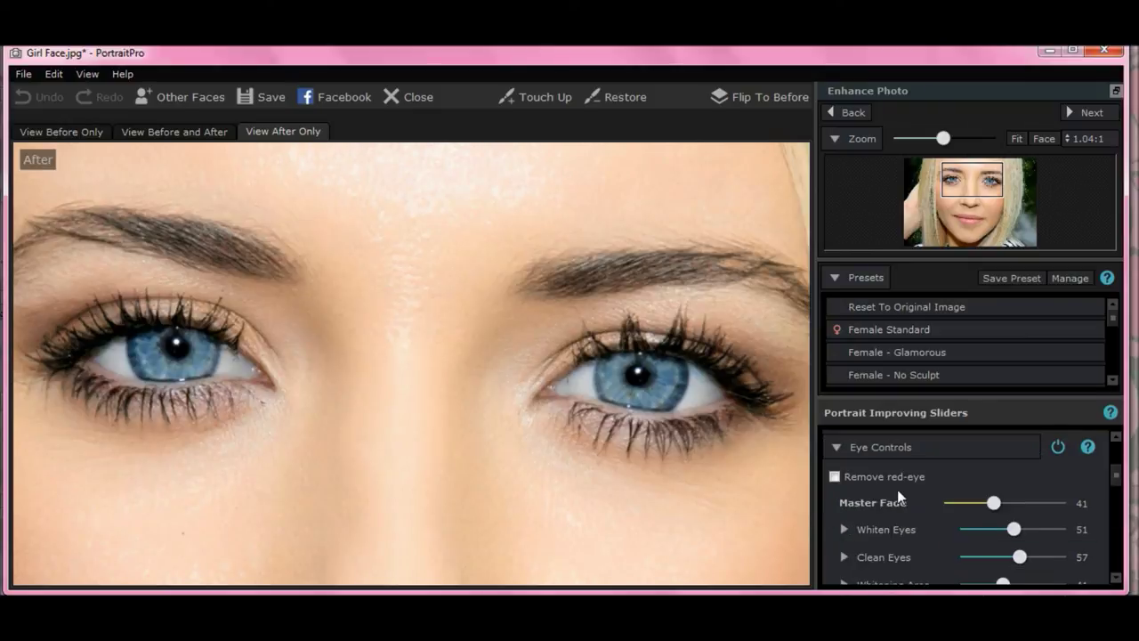
left_click_drag(1119, 479, 1116, 518)
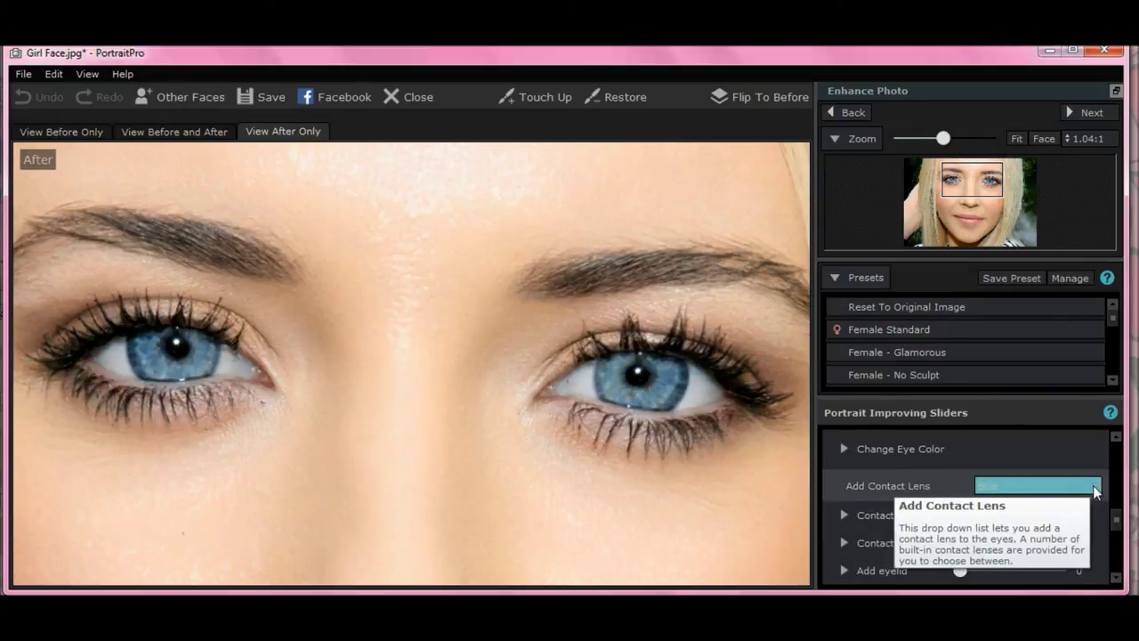
left_click(1094, 489)
left_click(1015, 512)
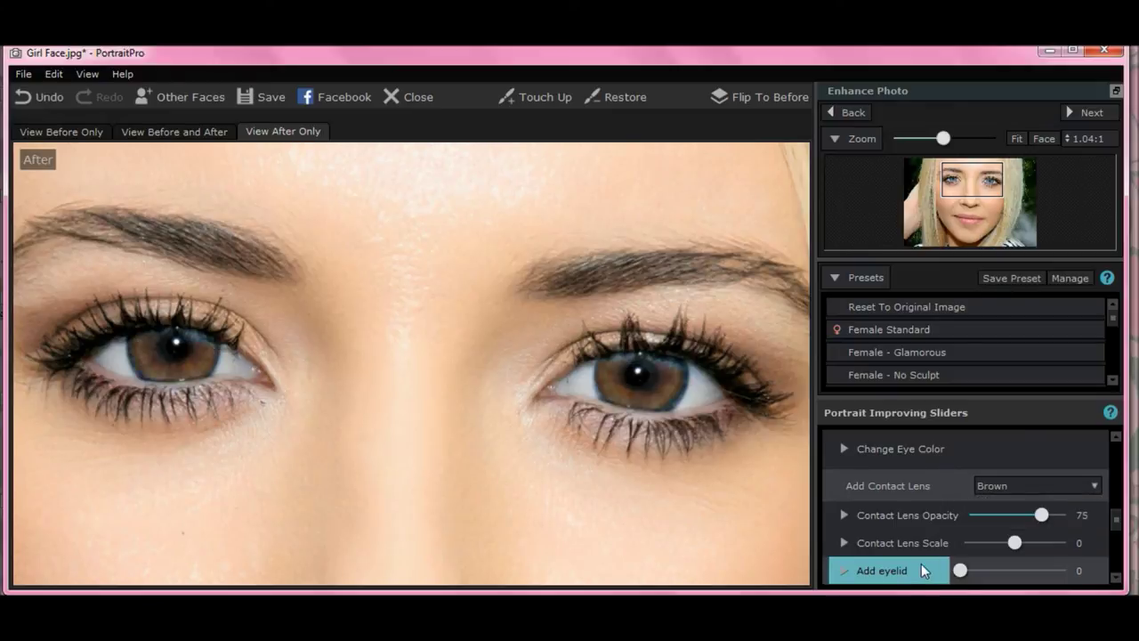
left_click_drag(1046, 518, 1096, 526)
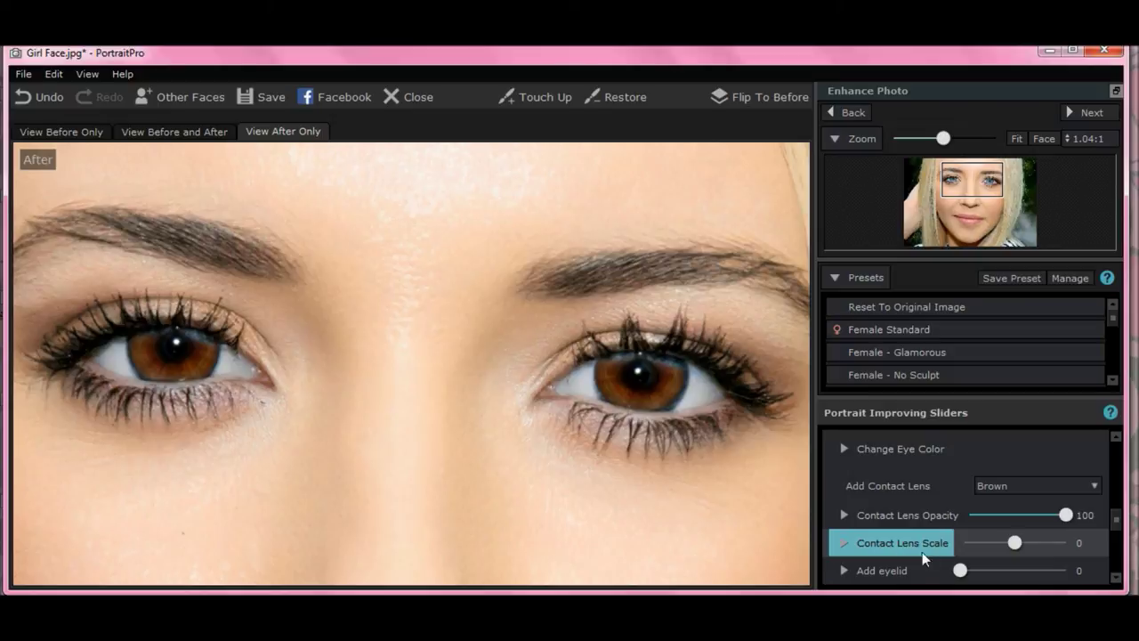
mouse_move(1019, 543)
left_mouse_down()
mouse_move(1080, 544)
mouse_move(1004, 545)
mouse_move(1018, 549)
left_mouse_up()
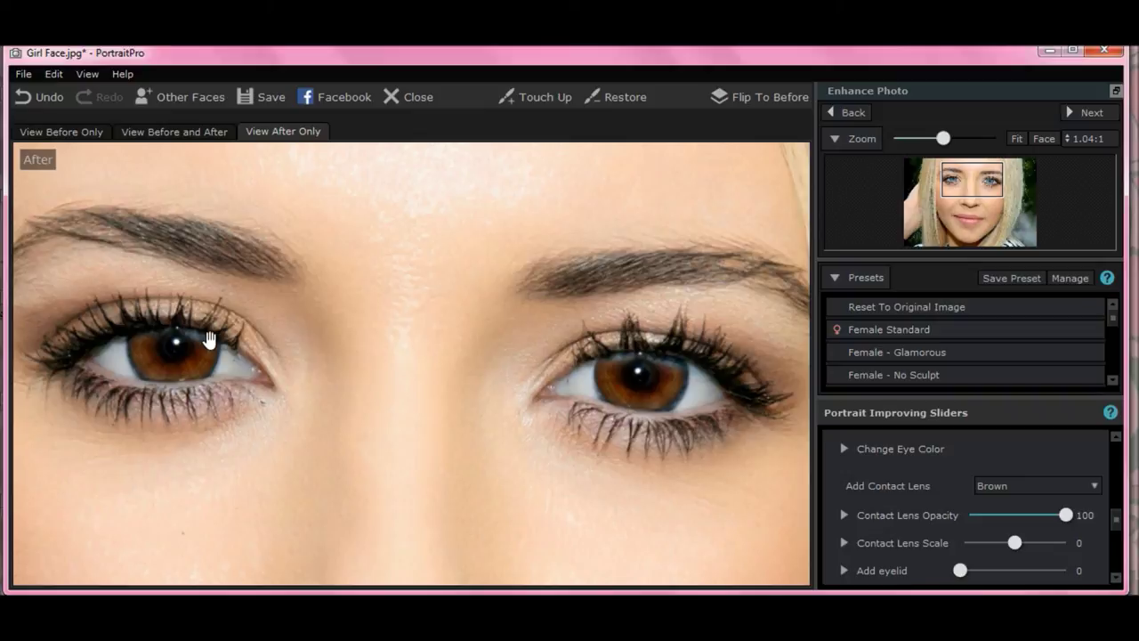
Show before and after side by side, zoomed out to the face then in to about 1:2.04
left_click(164, 134)
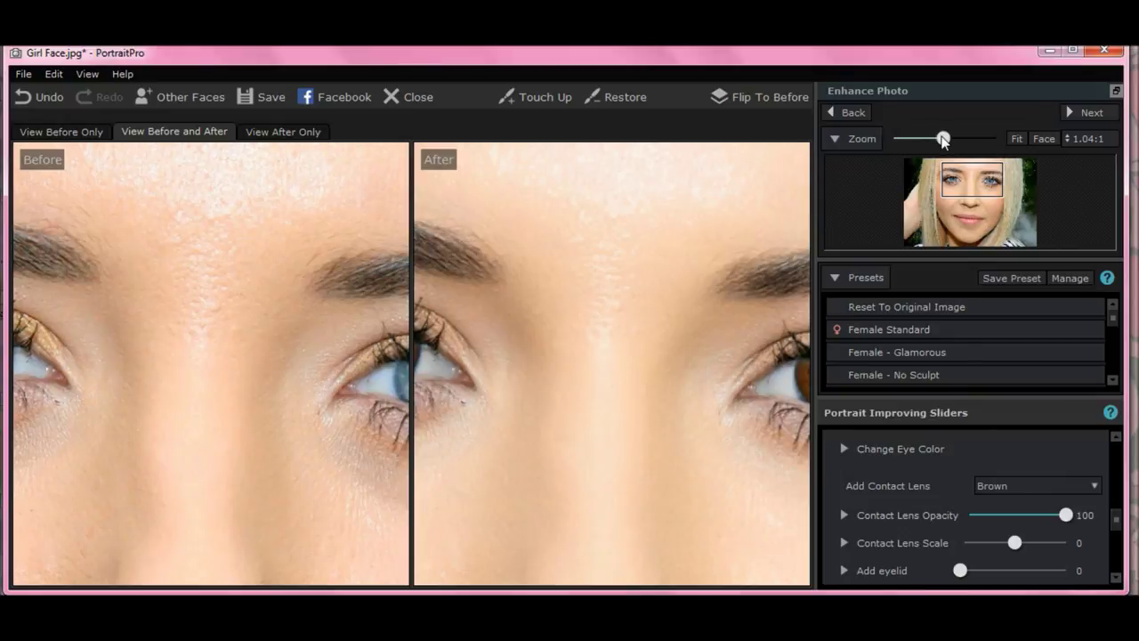
left_click_drag(943, 138, 920, 139)
mouse_move(402, 311)
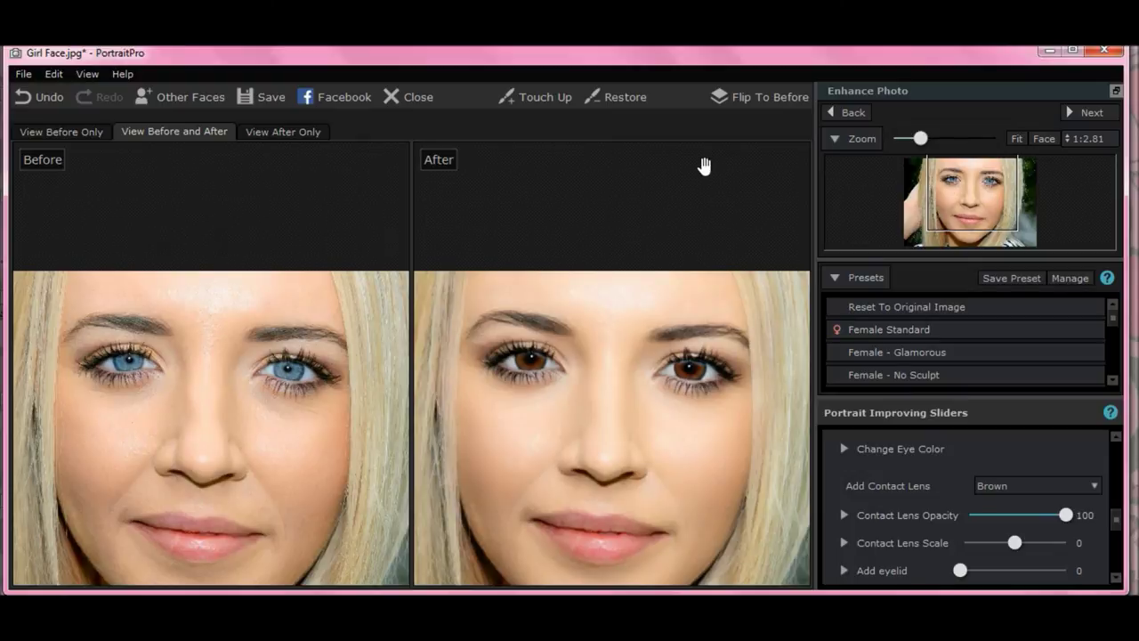
mouse_move(105, 345)
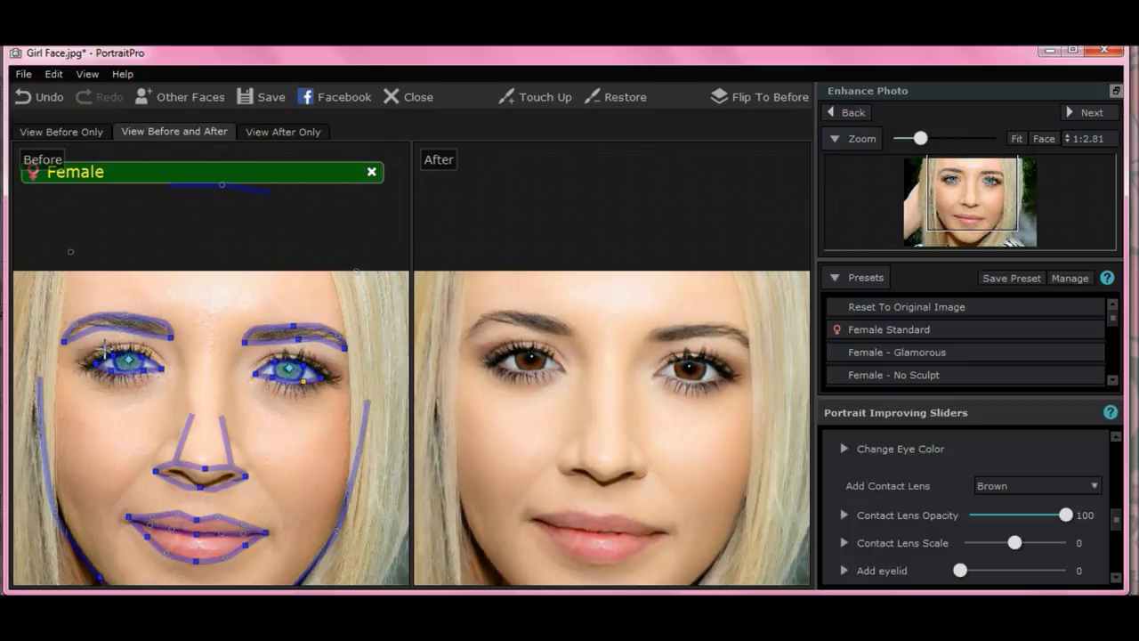
left_click_drag(921, 138, 924, 138)
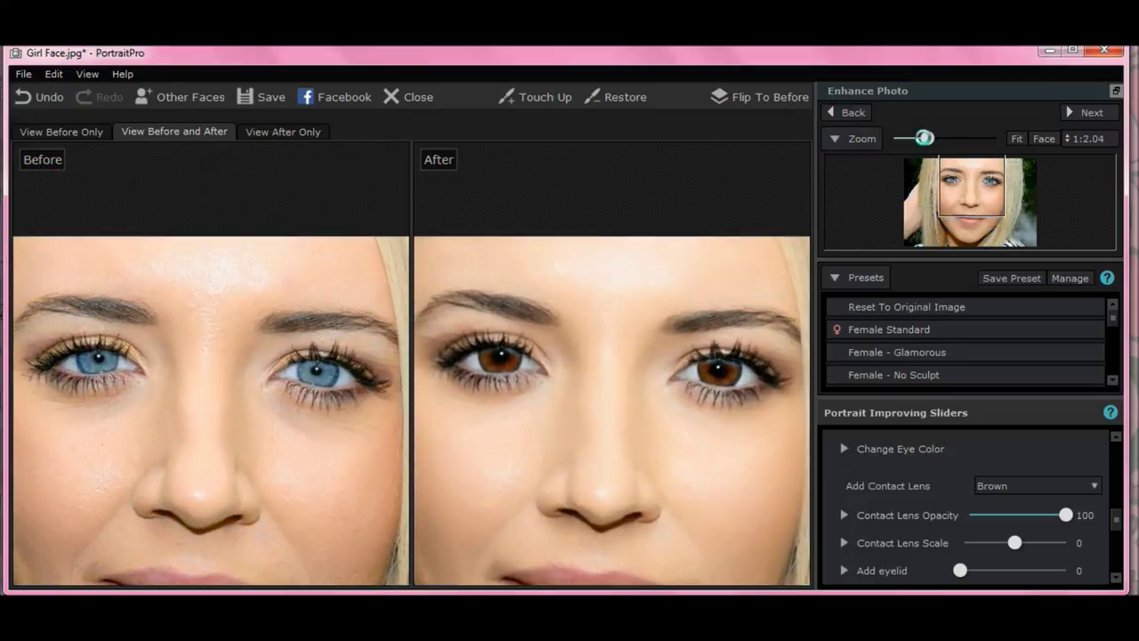
mouse_move(198, 258)
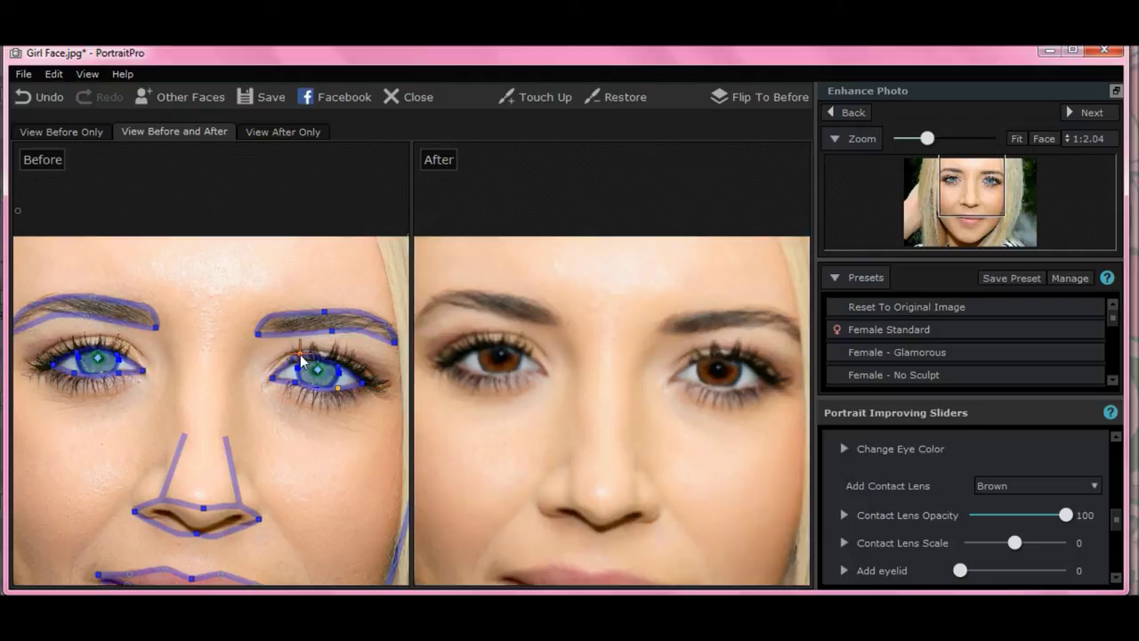
Adjust the right and left eye outline points in the Before pane, then show only the After view
mouse_move(301, 355)
left_mouse_down()
mouse_move(350, 365)
mouse_move(341, 363)
left_mouse_up()
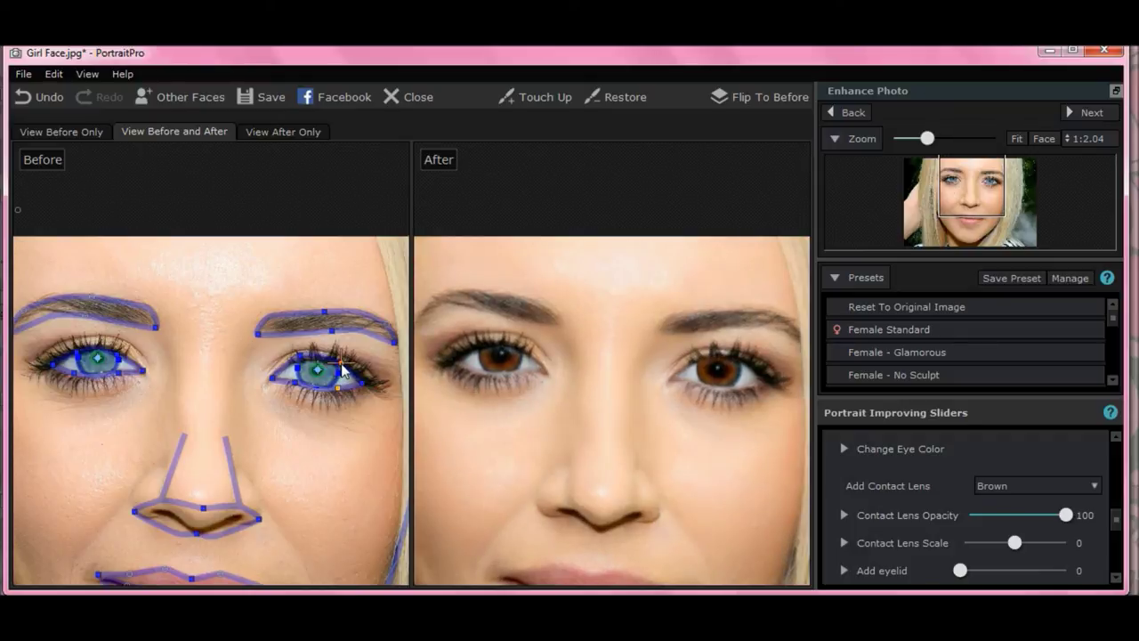
left_click_drag(303, 355, 305, 356)
left_click(108, 358)
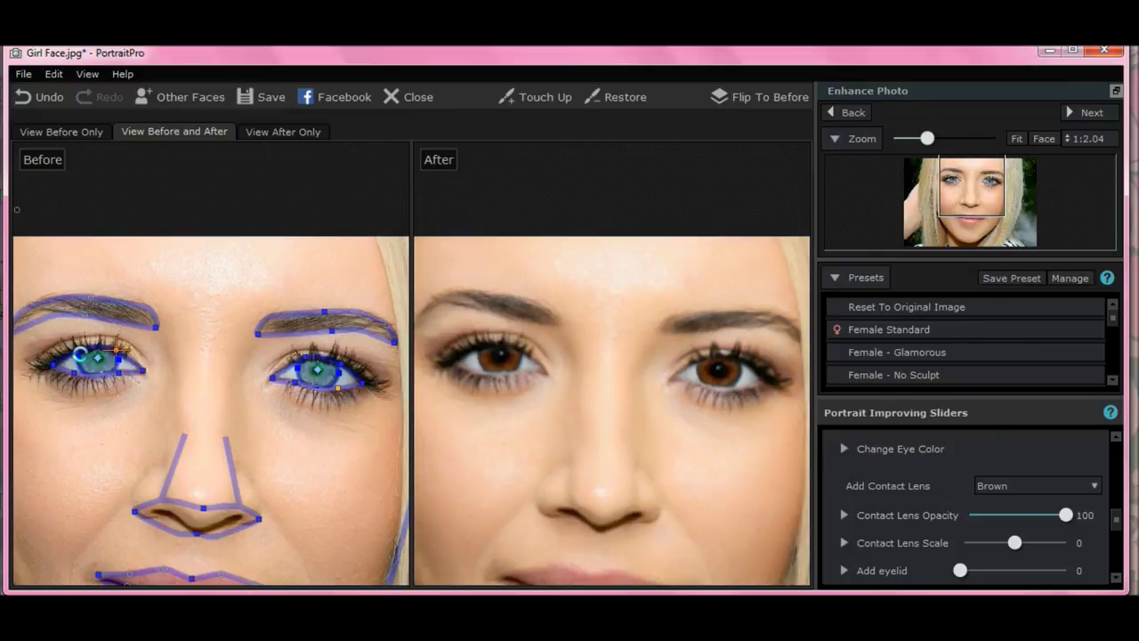
left_click(81, 356)
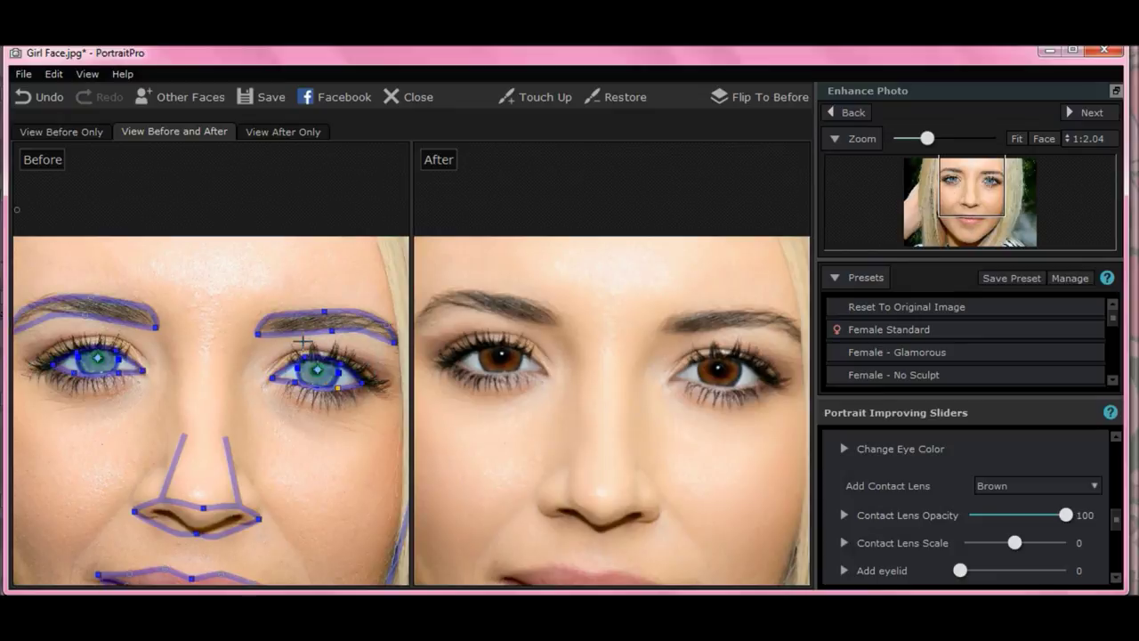
left_click(270, 131)
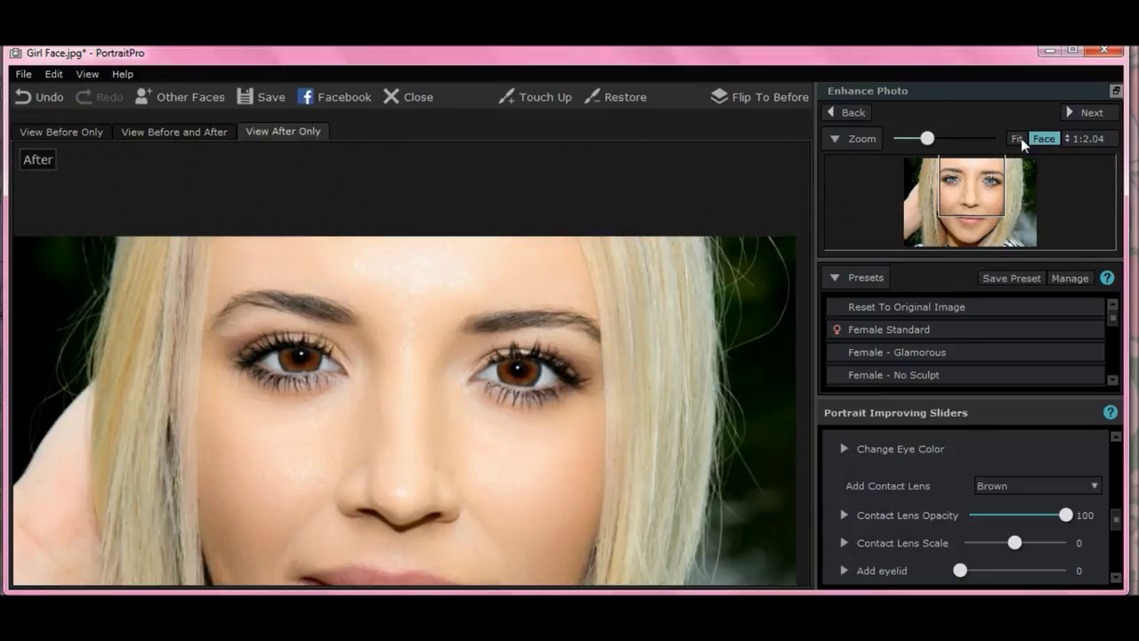
Zoom to about 1:1.03 and pan the close-up to frame both brown-lensed eyes
left_click_drag(927, 138, 945, 139)
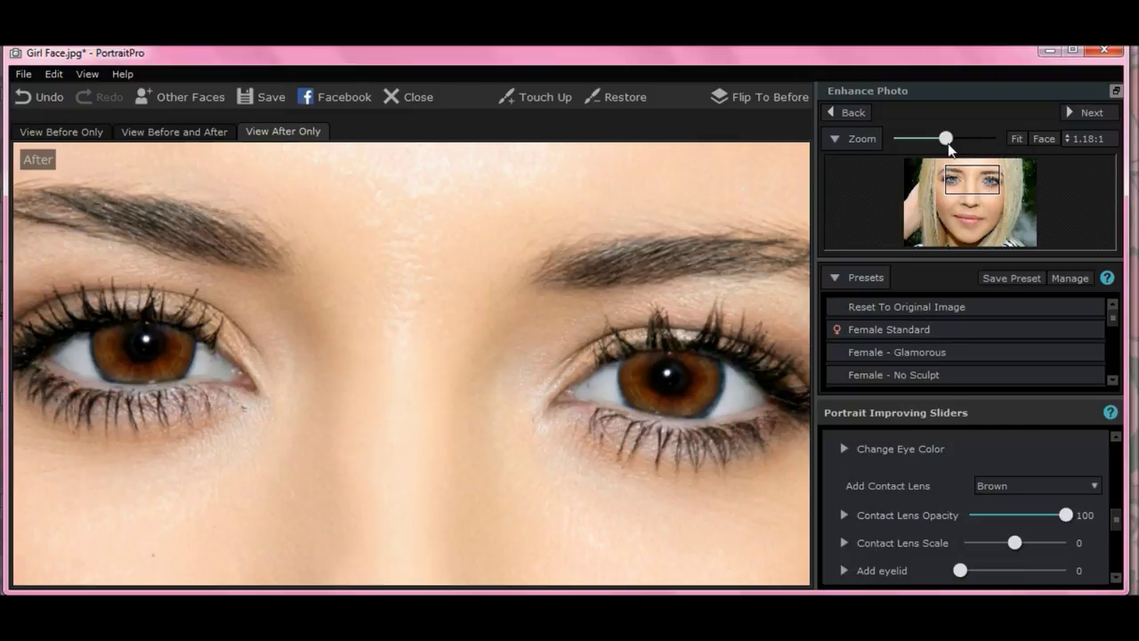
scroll(947, 158, "down", 1)
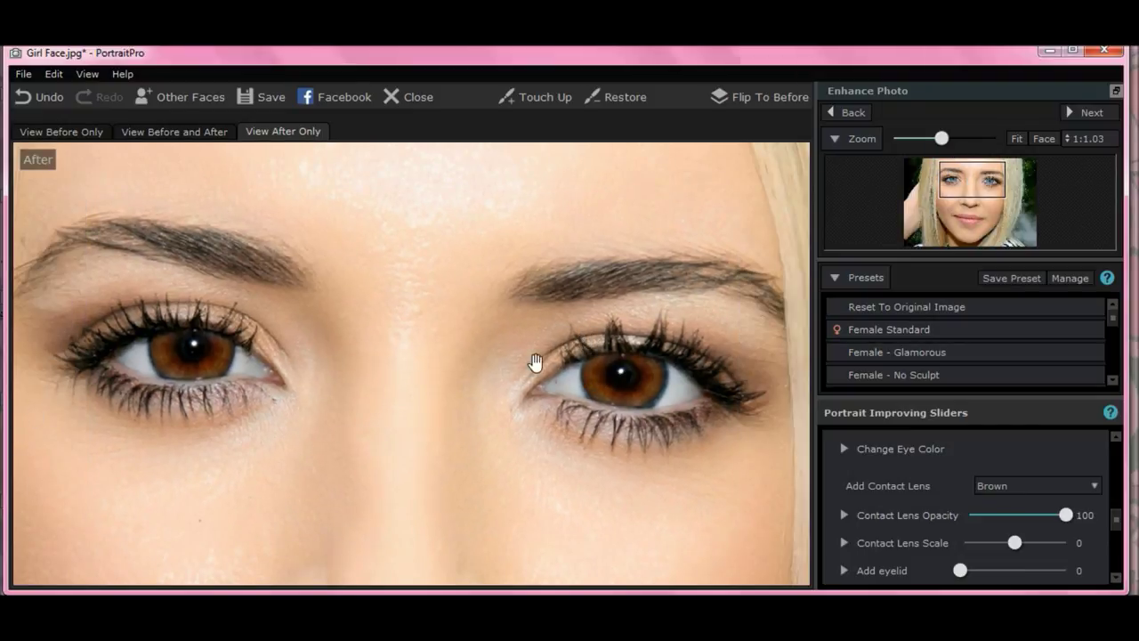
left_click_drag(983, 197, 991, 187)
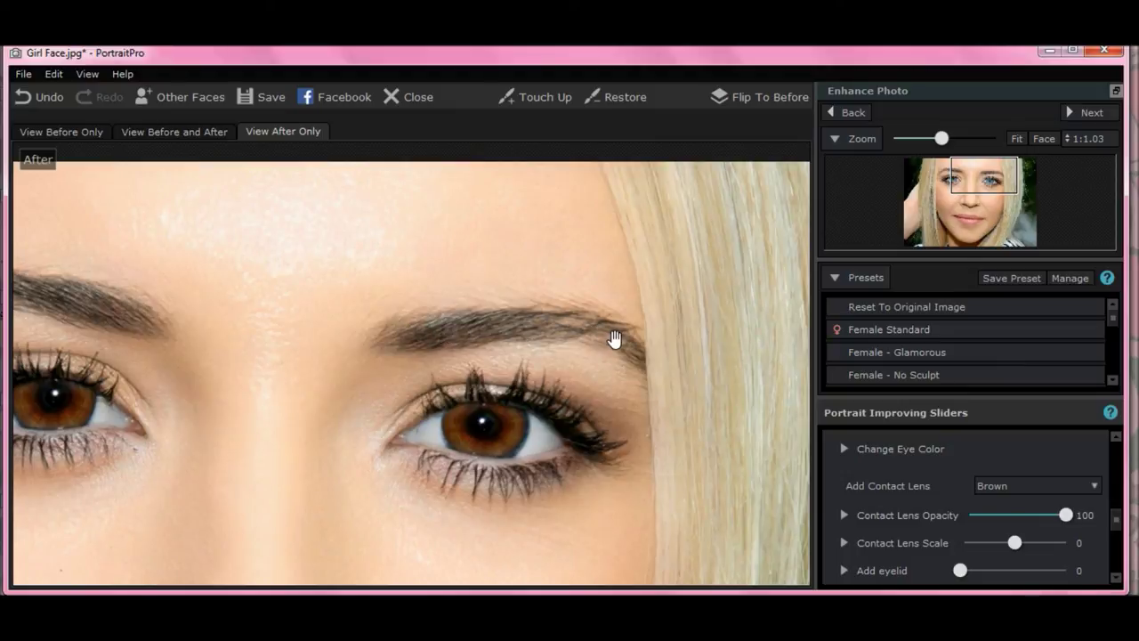
left_click_drag(466, 295, 534, 275)
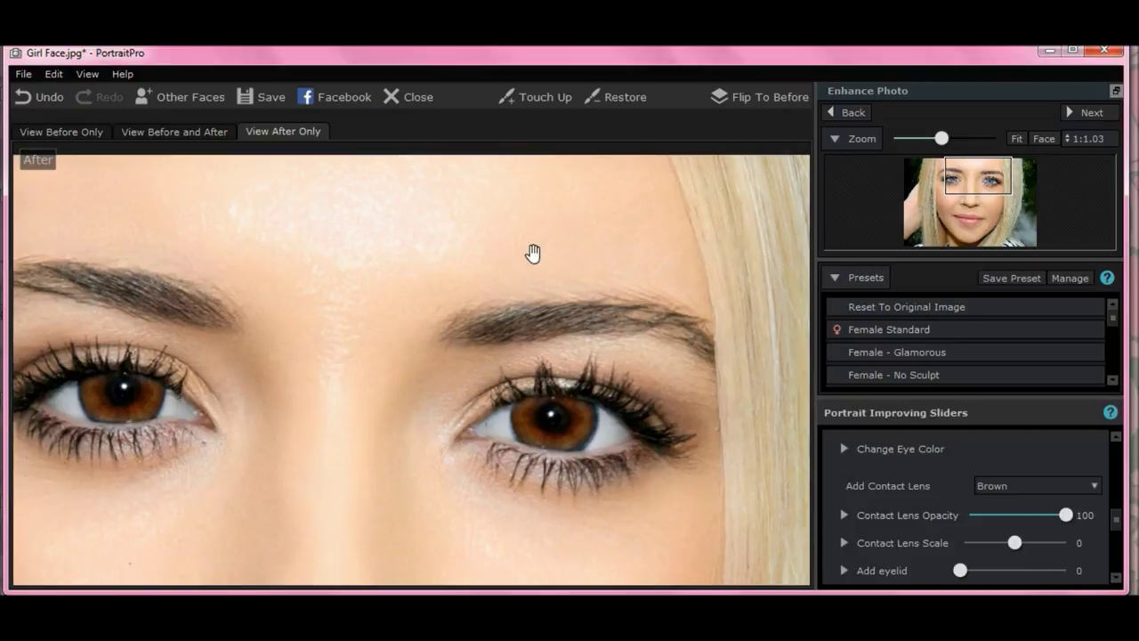